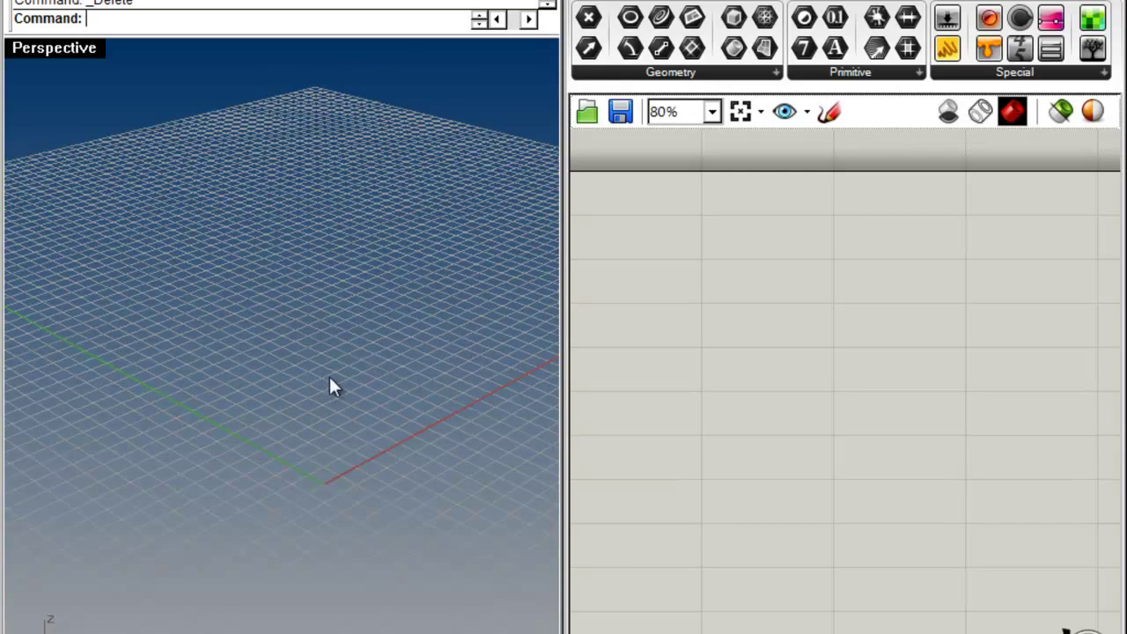
pyautogui.moveTo(353, 394); pyautogui.dragTo(360, 519, button='right')
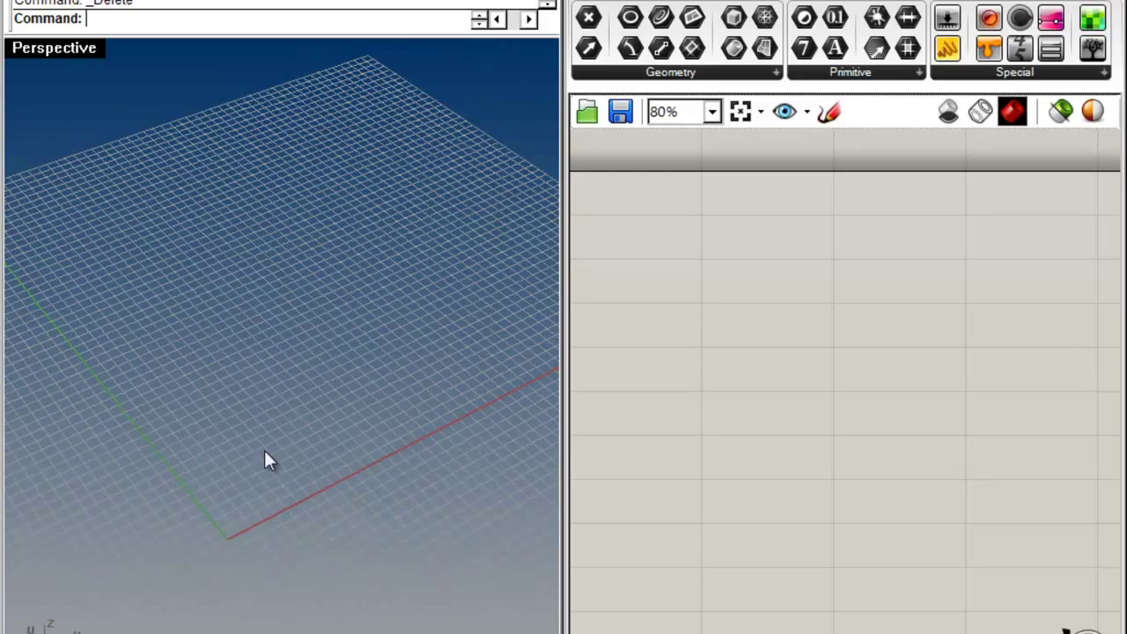
pyautogui.moveTo(295, 495); pyautogui.dragTo(336, 509, button='right')
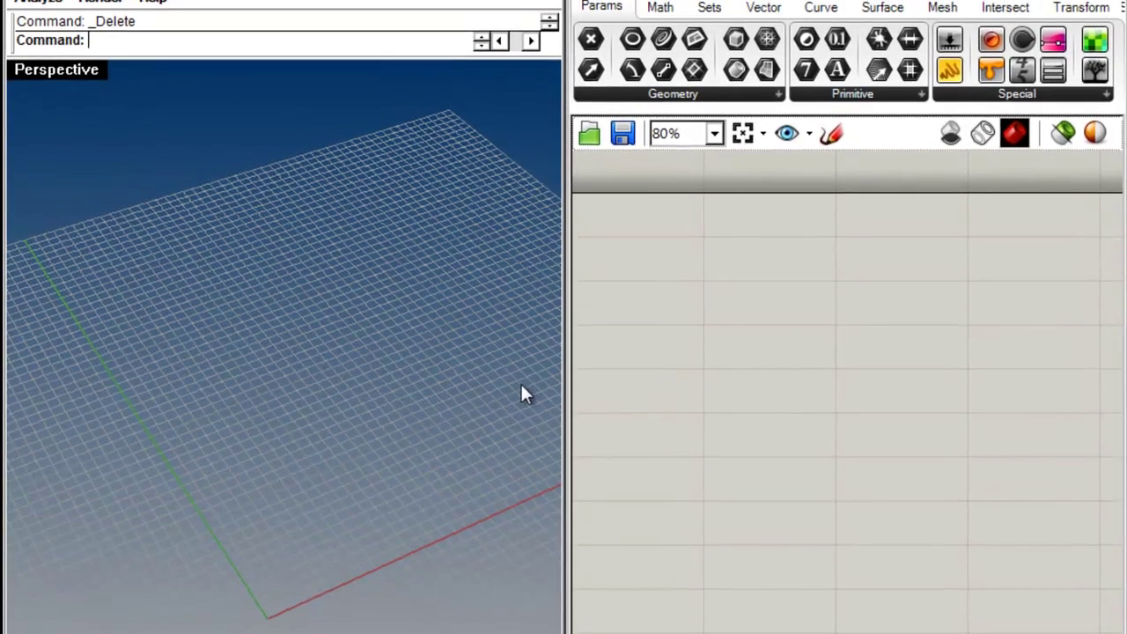
pyautogui.moveTo(379, 518); pyautogui.dragTo(408, 528, button='right')
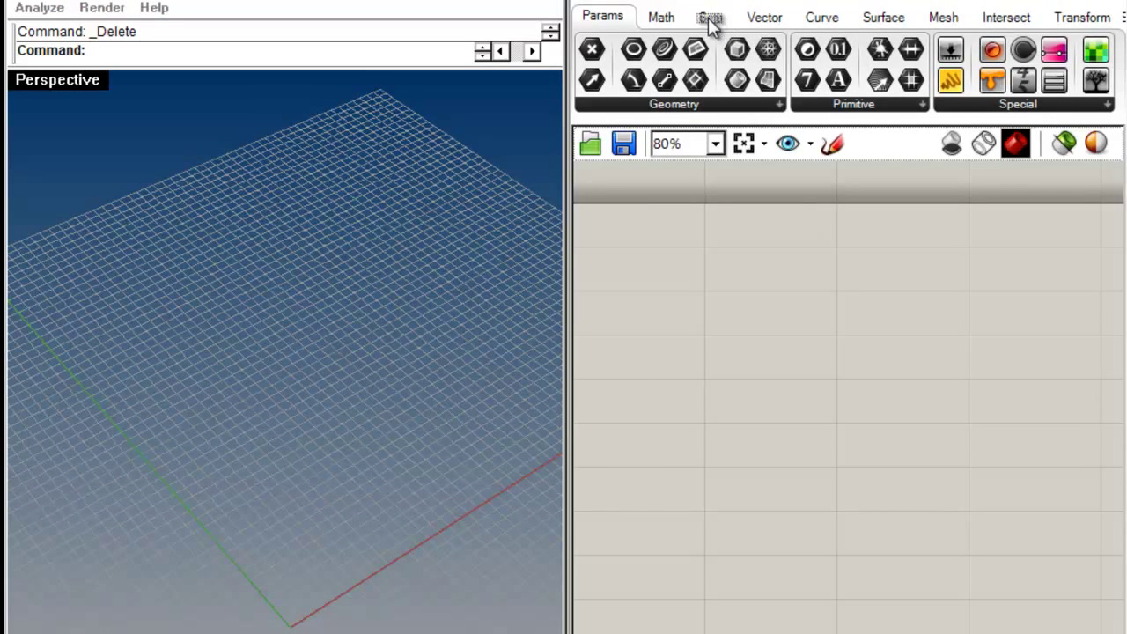
pyautogui.click(711, 20)
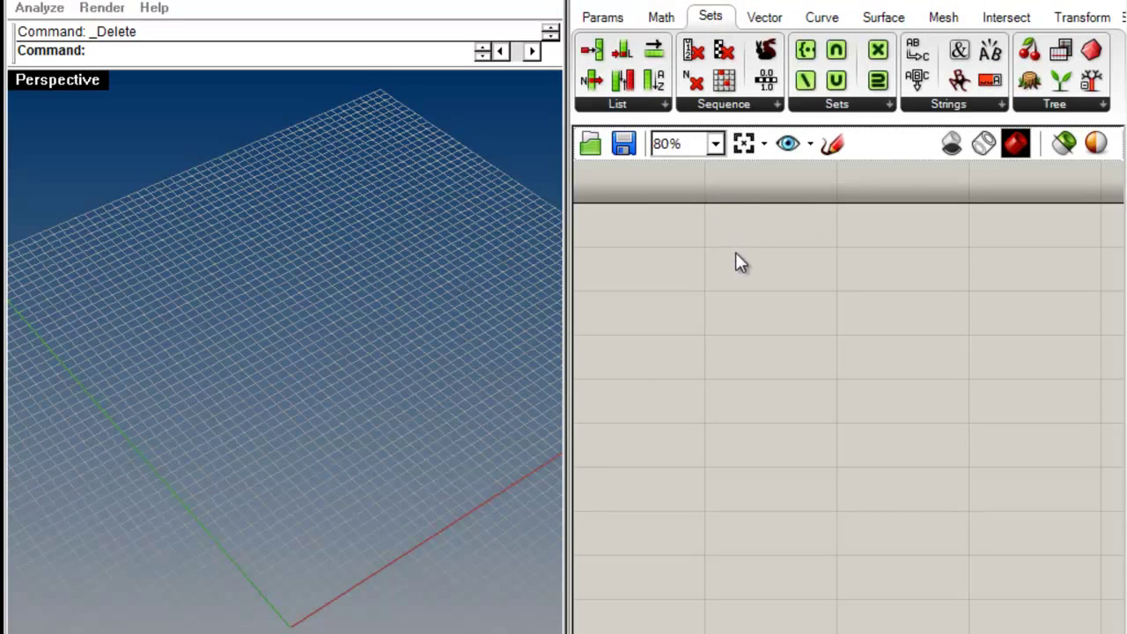
# Add a Catenary component to the empty Grasshopper canvas
pyautogui.click(817, 15)
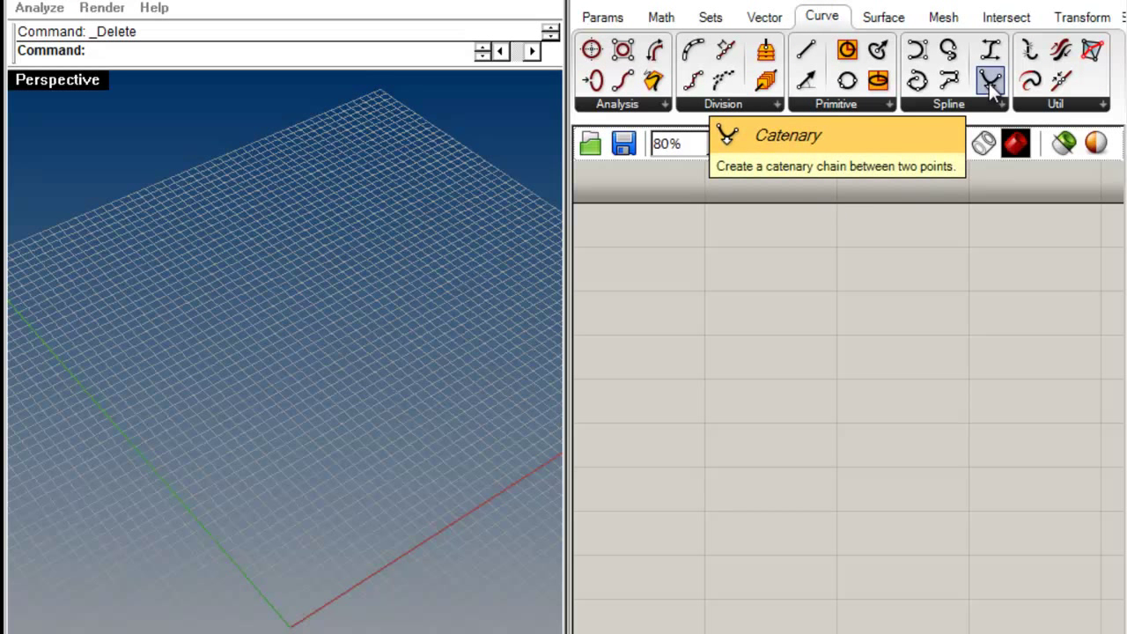
pyautogui.moveTo(991, 81); pyautogui.dragTo(883, 258)
pyautogui.click(905, 354)
pyautogui.moveTo(884, 347); pyautogui.dragTo(764, 369, button='right')
pyautogui.scroll(2, 763, 367)
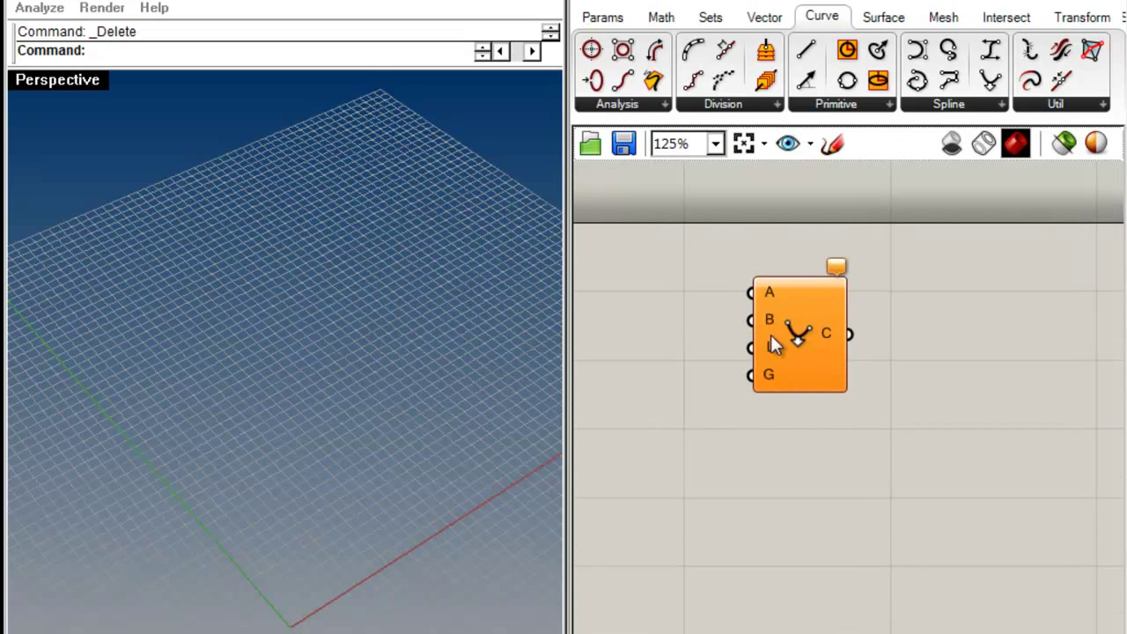
# Review the descriptions of the Catenary's A, B, L and G inputs and shift the component to leave room for its inputs
pyautogui.moveTo(768, 294)
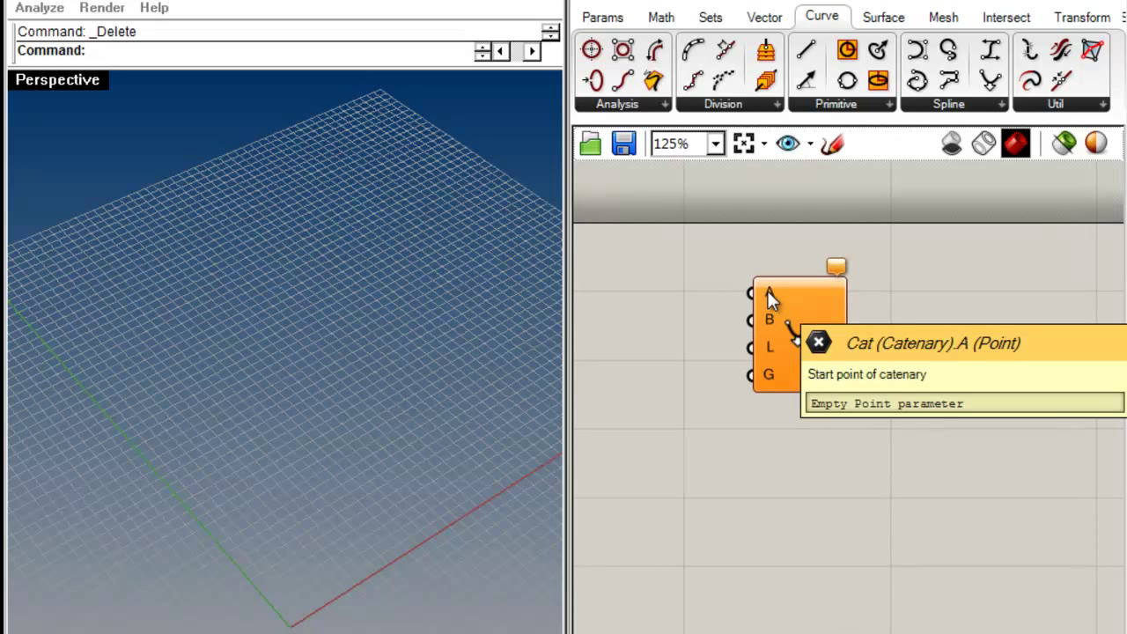
pyautogui.moveTo(772, 322)
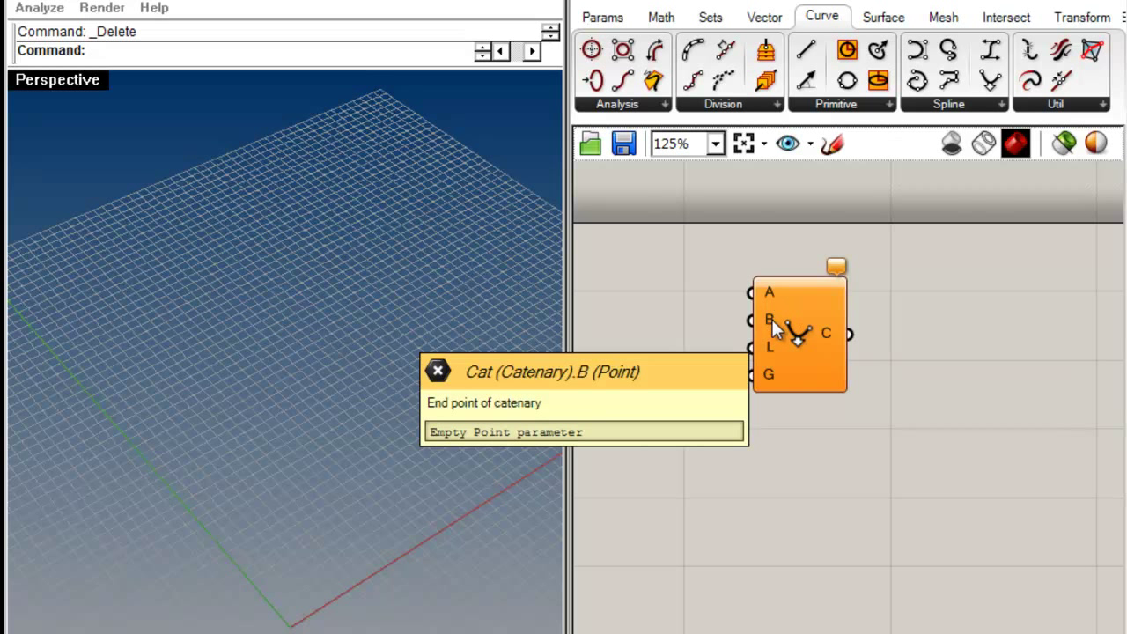
pyautogui.moveTo(772, 349)
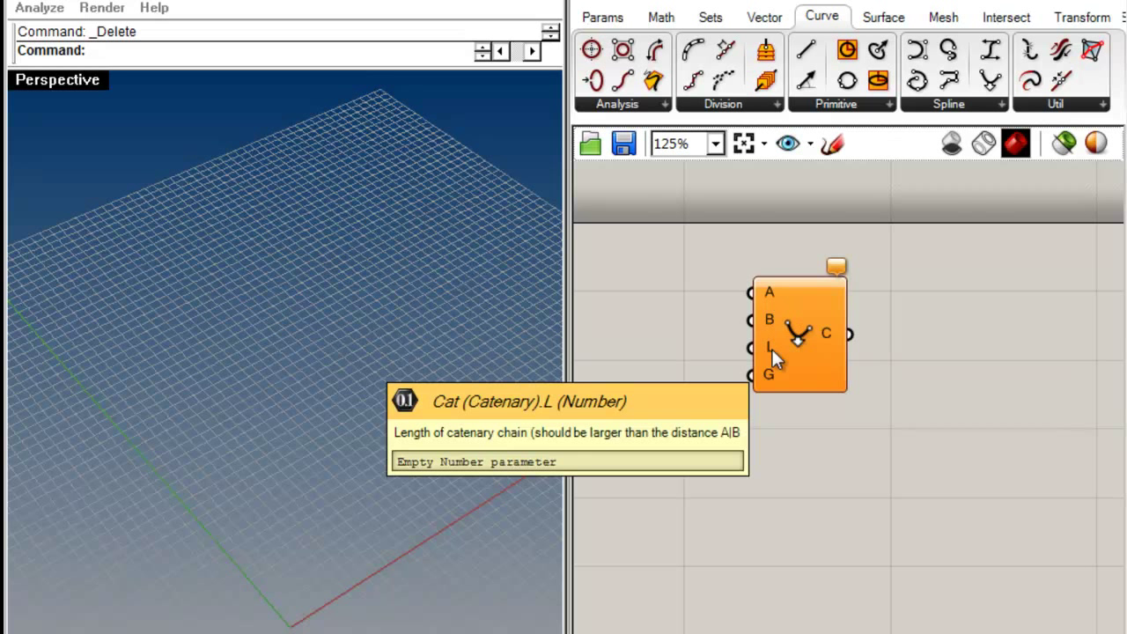
pyautogui.moveTo(768, 376)
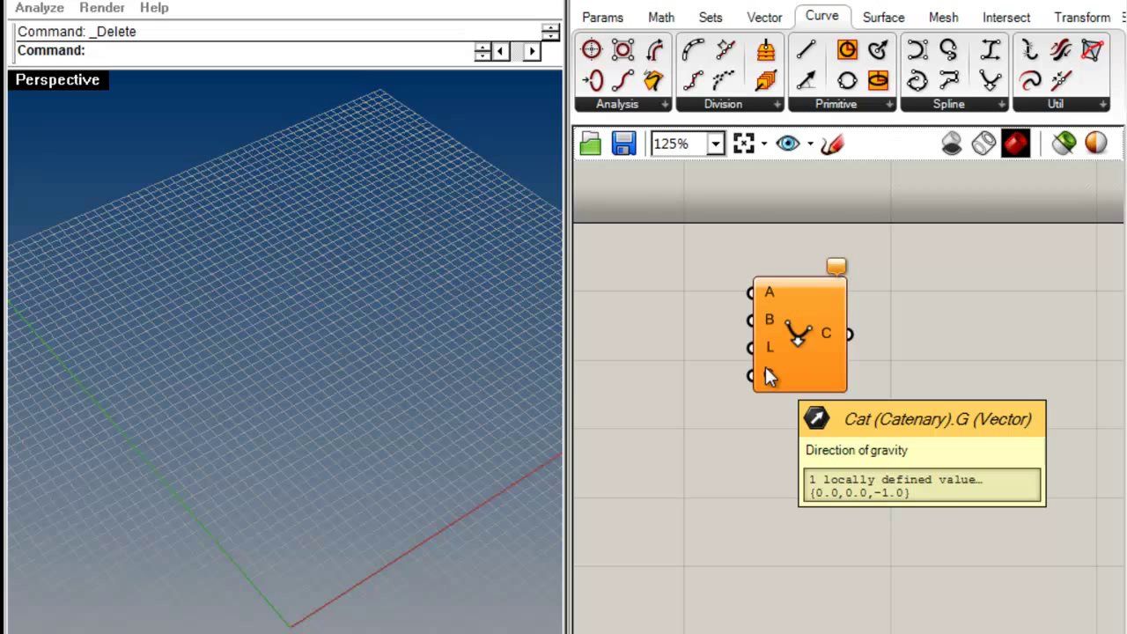
pyautogui.moveTo(795, 345); pyautogui.dragTo(838, 357)
pyautogui.click(740, 528)
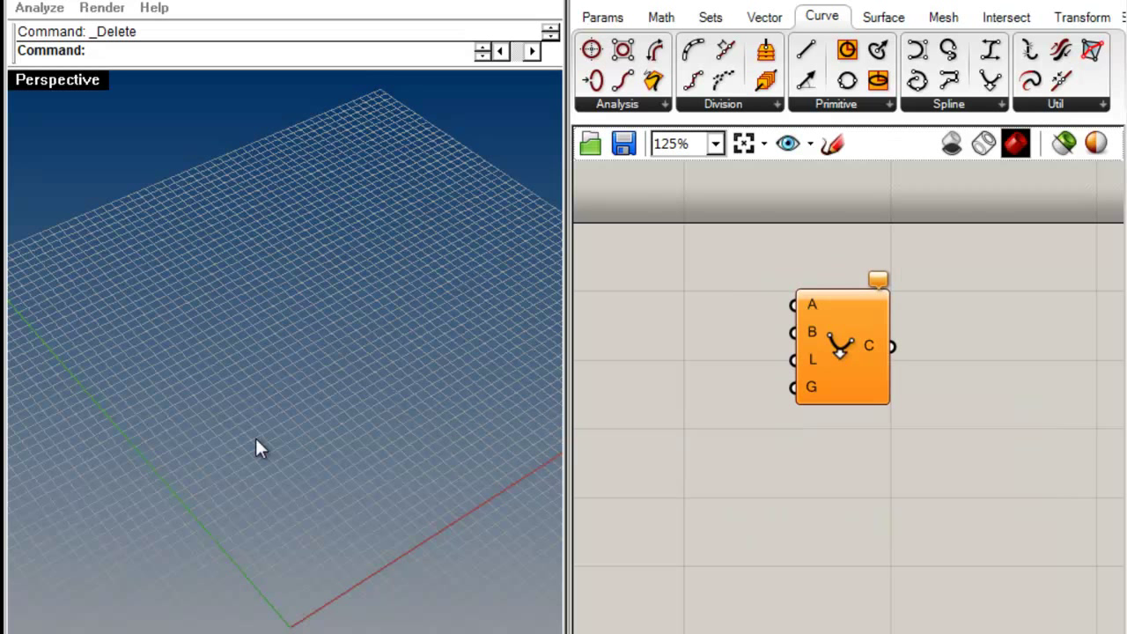
# Place two point objects on the ground plane in Rhino's Perspective view with the Points command
pyautogui.click(143, 60)
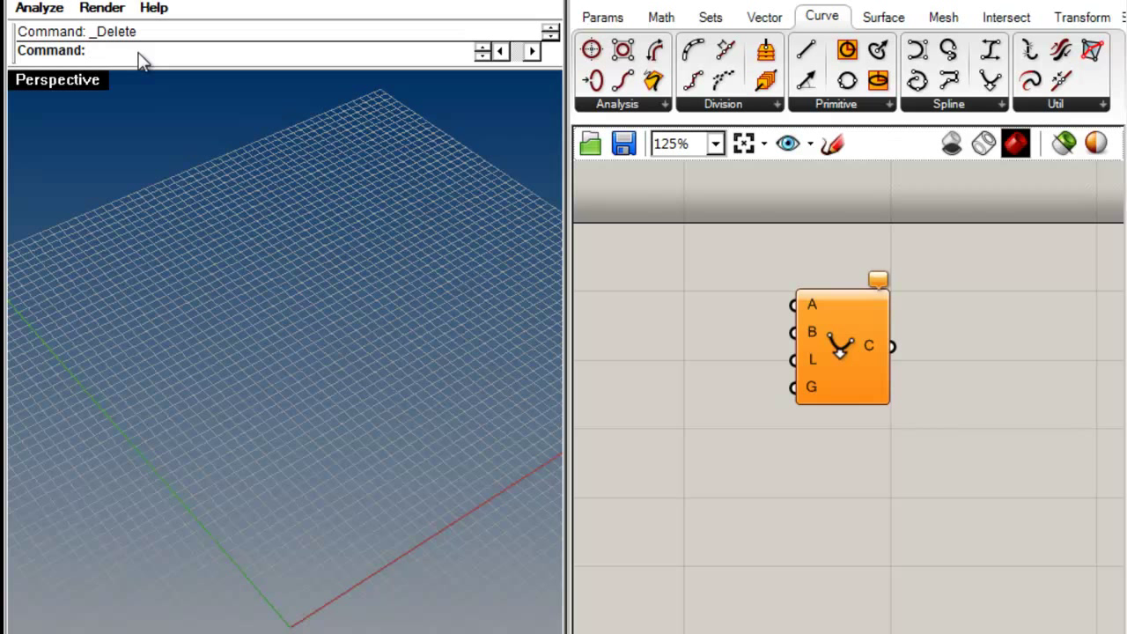
pyautogui.write('POff')
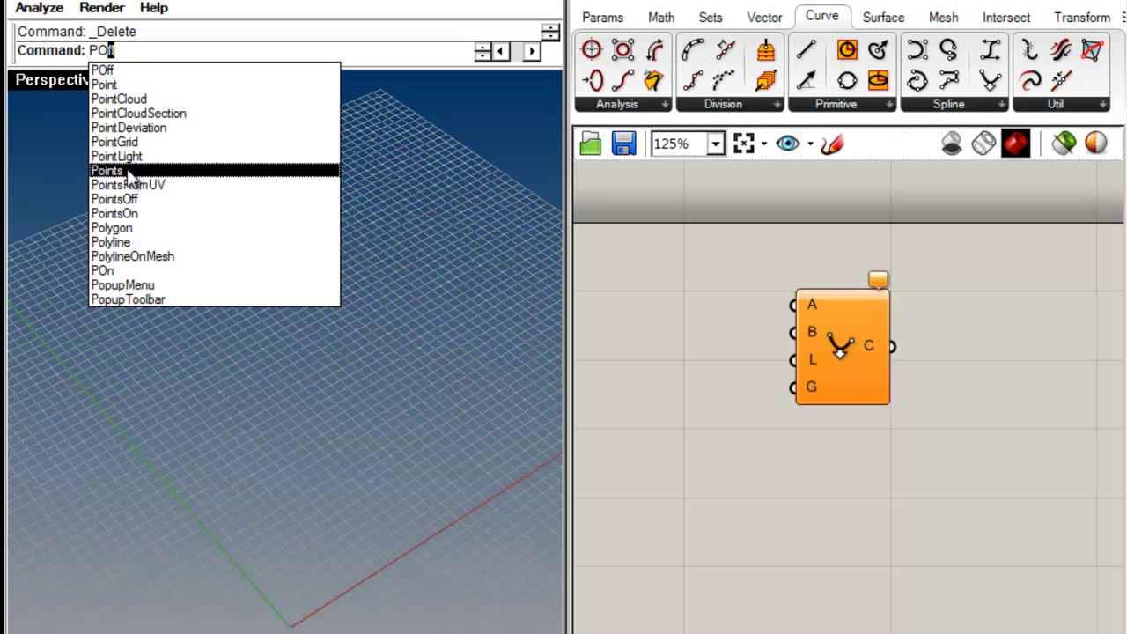
pyautogui.click(125, 171)
pyautogui.click(229, 483)
pyautogui.click(368, 370)
pyautogui.press('Return')
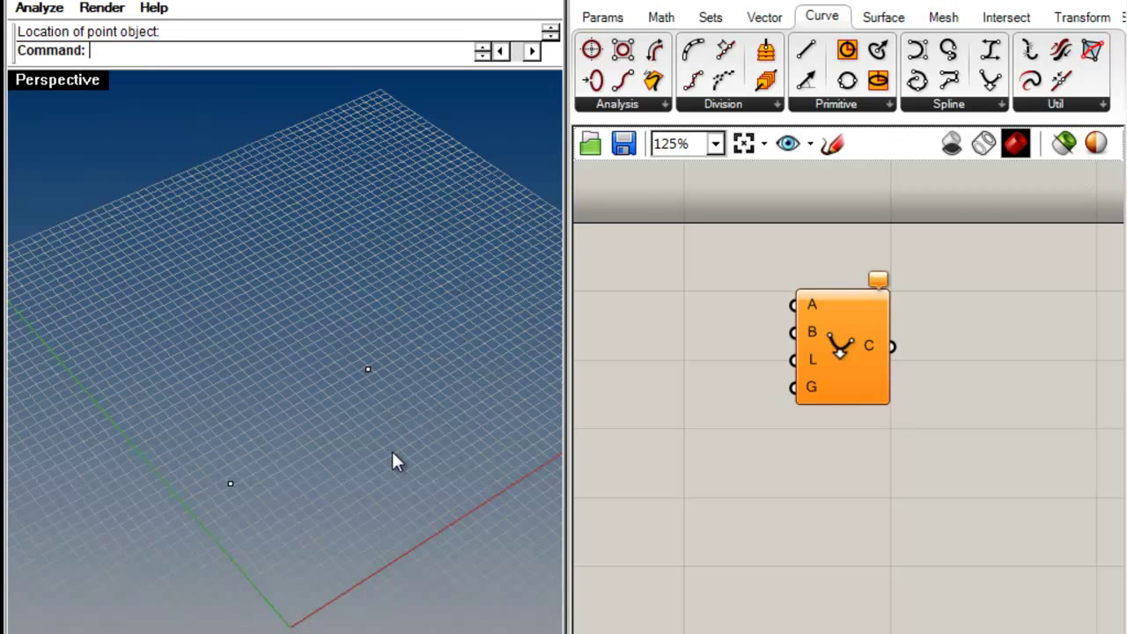
# Add two Point parameters to the canvas and reference one of the two Rhino points in each
pyautogui.click(604, 16)
pyautogui.moveTo(592, 48); pyautogui.dragTo(650, 336)
pyautogui.click(648, 292)
pyautogui.click(230, 483)
pyautogui.rightClick(653, 280)
pyautogui.click(731, 517)
pyautogui.click(662, 351)
pyautogui.rightClick(654, 340)
pyautogui.click(722, 511)
# Connect the two Point parameters to the Catenary's A and B inputs and space the component farther from them
pyautogui.moveTo(693, 280); pyautogui.dragTo(795, 305)
pyautogui.moveTo(693, 339); pyautogui.dragTo(793, 335)
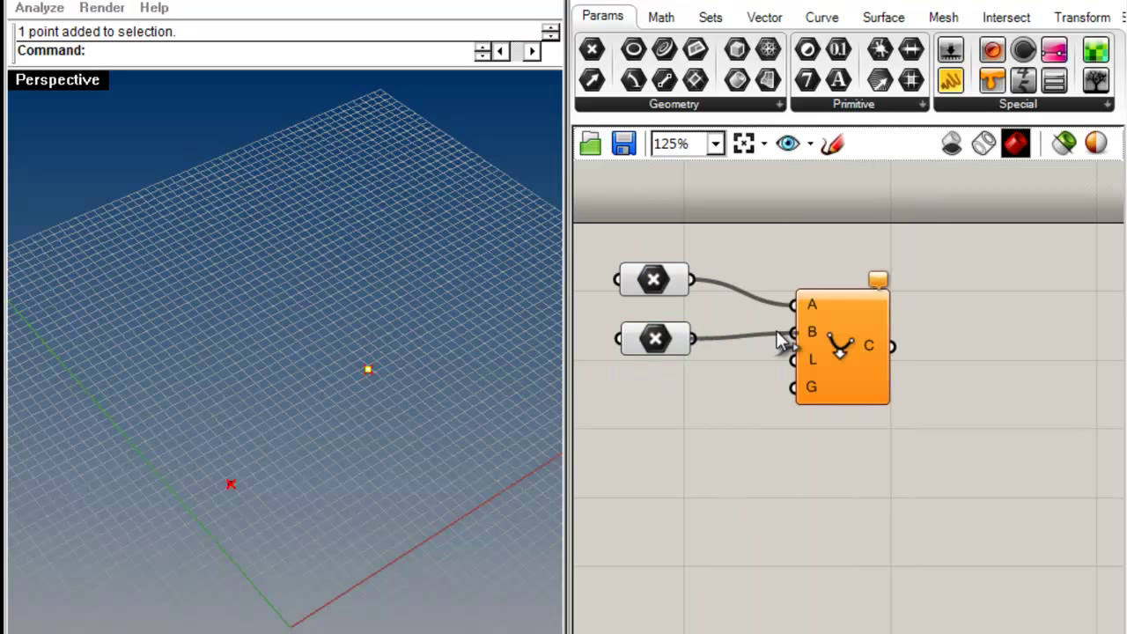
pyautogui.moveTo(836, 370); pyautogui.dragTo(867, 374)
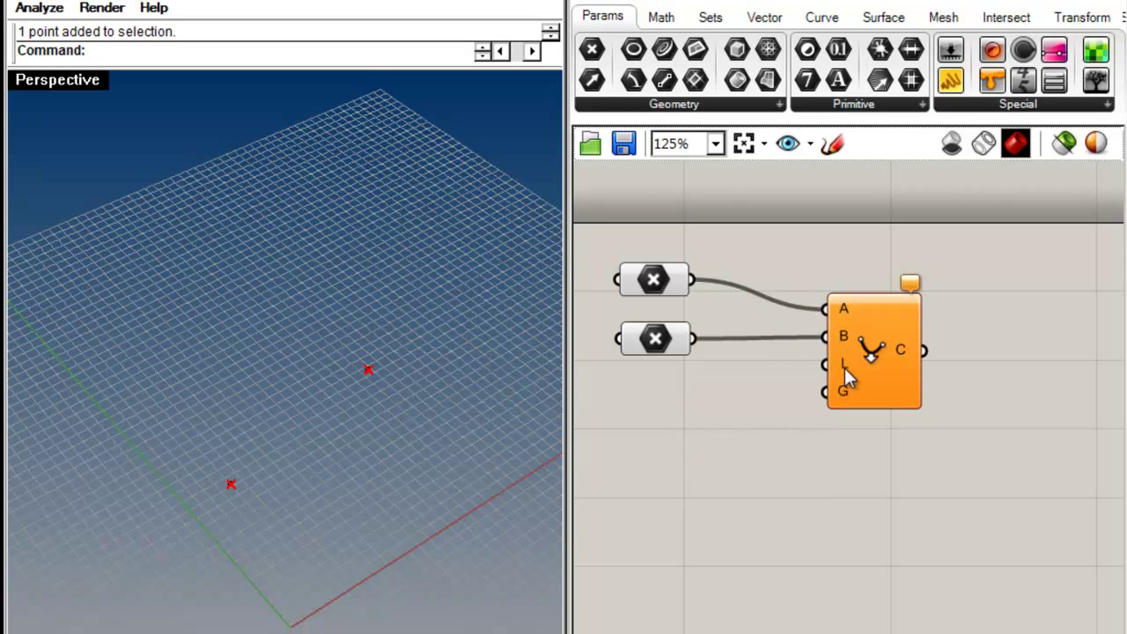
# Create a number slider with the value 20 below the Point parameters and connect it to the Catenary's L input
pyautogui.doubleClick(683, 407)
pyautogui.write('20')
pyautogui.press('Return')
pyautogui.moveTo(796, 405); pyautogui.dragTo(826, 365)
pyautogui.moveTo(365, 537)
pyautogui.mouseDown(button='right')
pyautogui.moveTo(388, 417)
pyautogui.moveTo(326, 385)
pyautogui.moveTo(328, 400)
pyautogui.mouseUp(button='right')
pyautogui.moveTo(606, 403); pyautogui.dragTo(605, 376)
pyautogui.click(659, 449)
pyautogui.moveTo(913, 439); pyautogui.dragTo(1002, 501, button='right')
pyautogui.moveTo(493, 555); pyautogui.dragTo(211, 23, button='right')
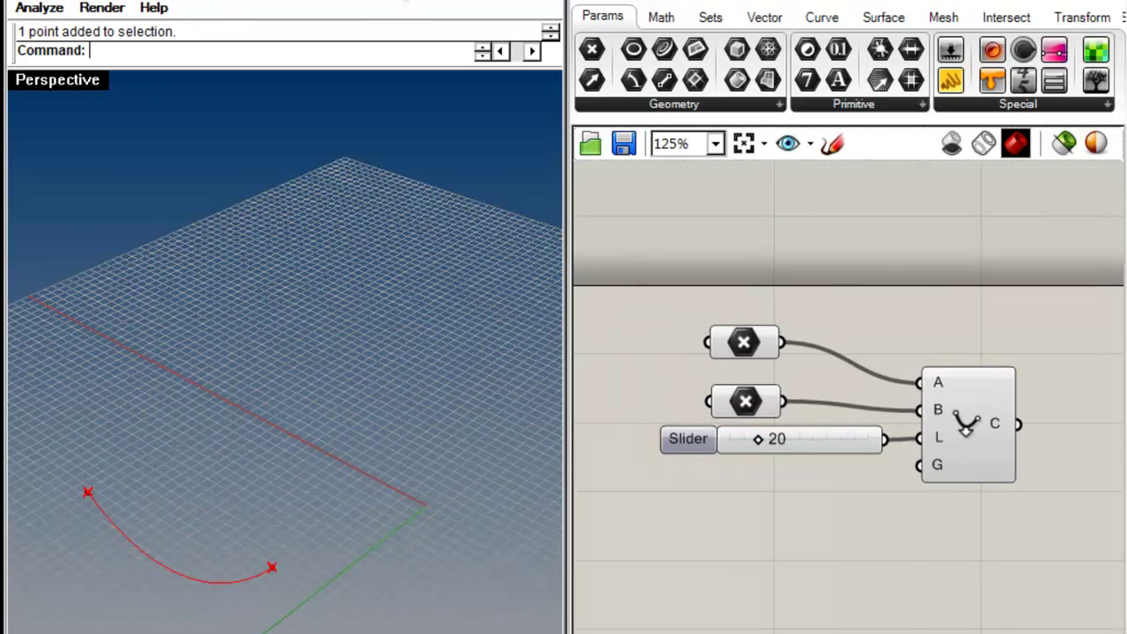
# Reposition both Rhino end points on the ground plane to change the span of the hanging catenary
pyautogui.moveTo(197, 520); pyautogui.dragTo(540, 459, button='right')
pyautogui.moveTo(468, 454); pyautogui.dragTo(344, 388)
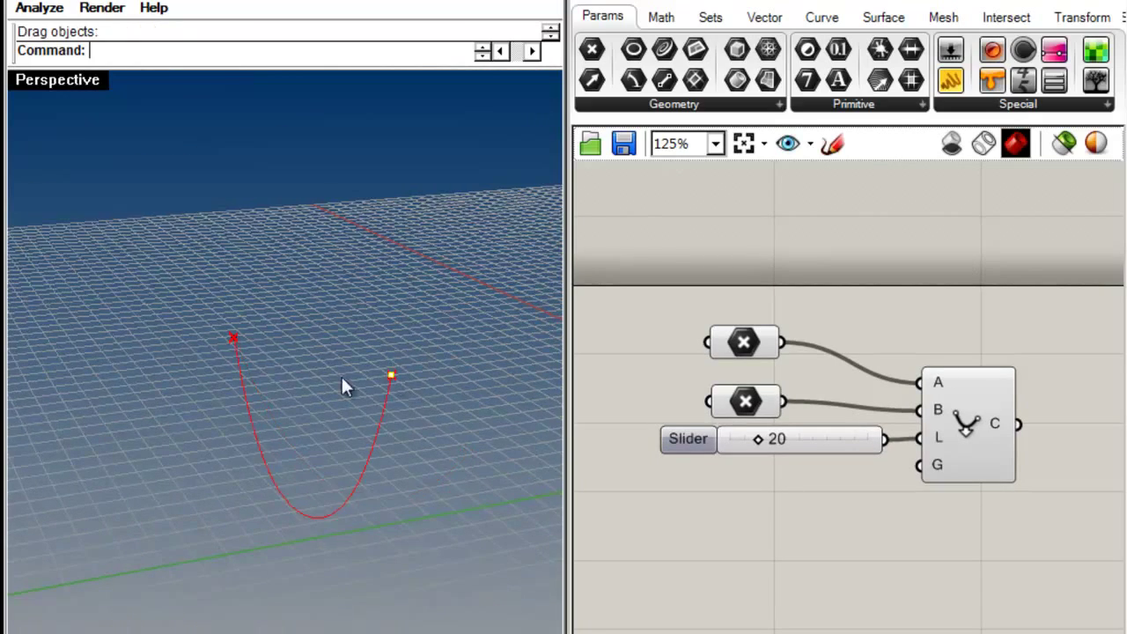
pyautogui.moveTo(232, 337); pyautogui.dragTo(347, 378)
pyautogui.moveTo(372, 521); pyautogui.dragTo(341, 457, button='right')
pyautogui.moveTo(464, 482); pyautogui.dragTo(361, 334, button='right')
pyautogui.moveTo(361, 331); pyautogui.dragTo(418, 573)
pyautogui.moveTo(325, 307); pyautogui.dragTo(452, 471)
pyautogui.moveTo(452, 471); pyautogui.dragTo(441, 396, button='right')
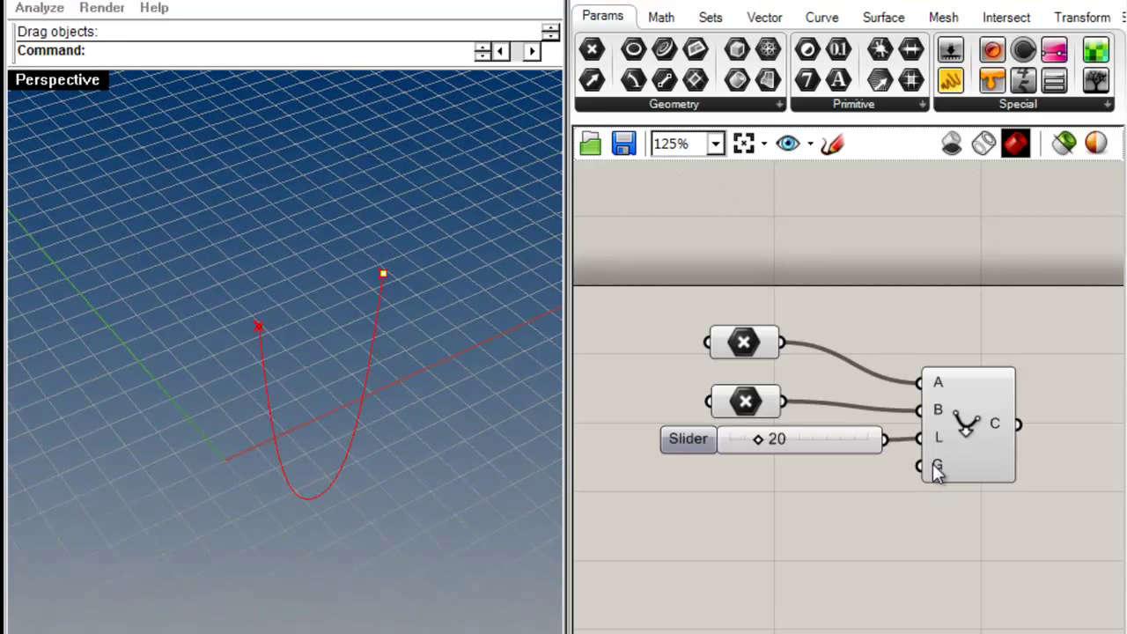
# Inspect the Catenary's default gravity direction and move the upper Point parameter closer to the lower one
pyautogui.moveTo(936, 473)
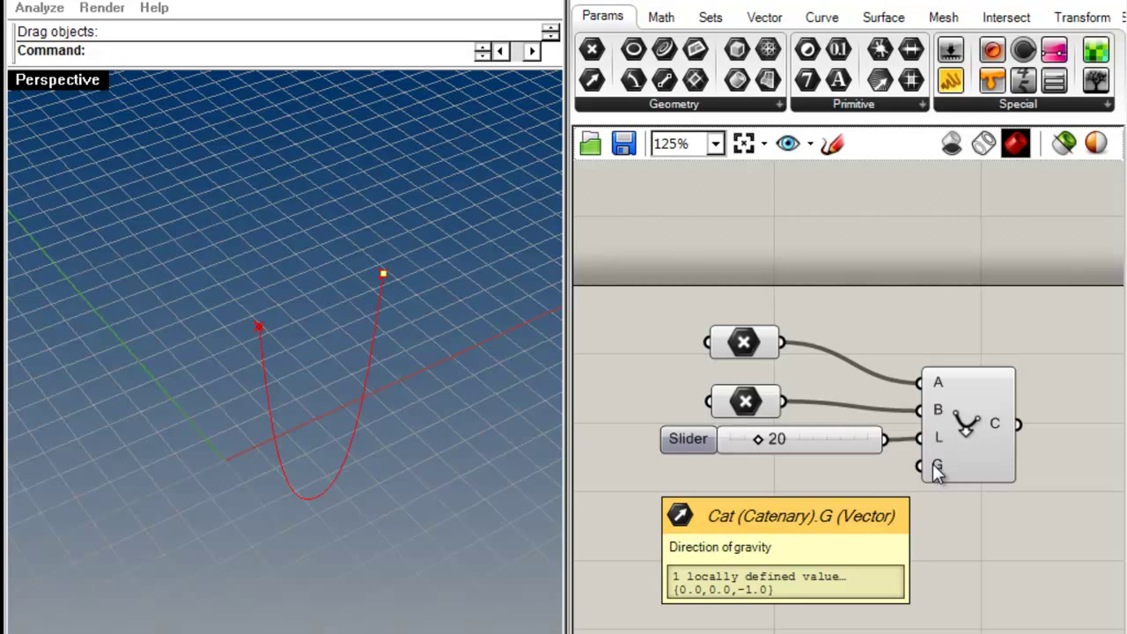
pyautogui.moveTo(334, 472); pyautogui.dragTo(369, 335, button='right')
pyautogui.moveTo(433, 268); pyautogui.dragTo(300, 405, button='right')
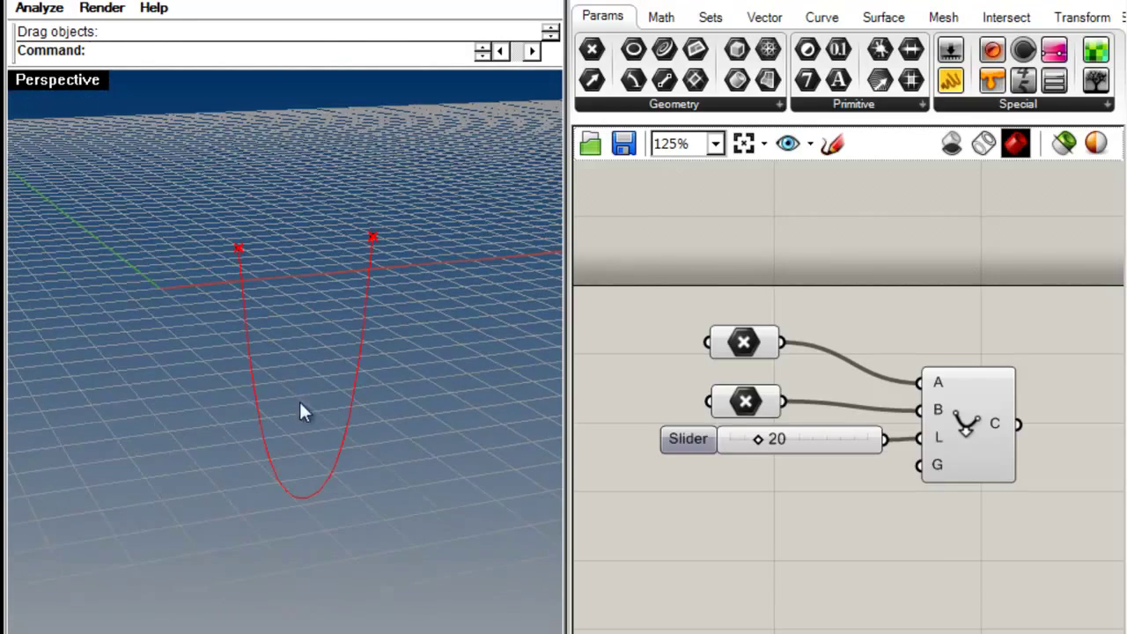
pyautogui.moveTo(282, 199); pyautogui.dragTo(370, 273, button='right')
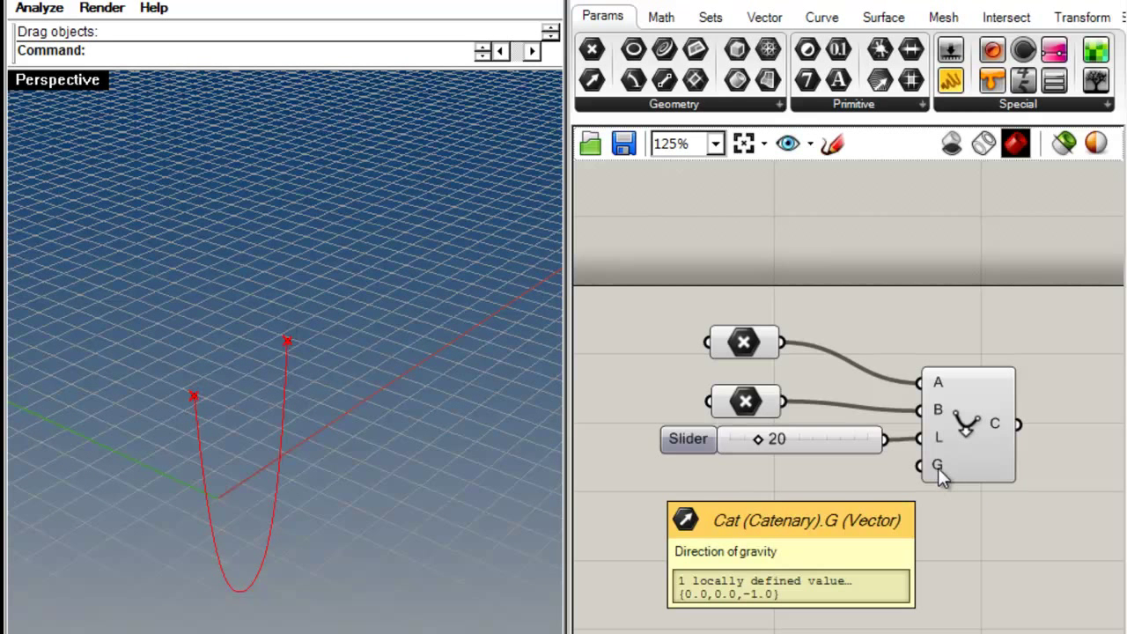
pyautogui.moveTo(738, 349); pyautogui.dragTo(737, 364)
pyautogui.click(863, 362)
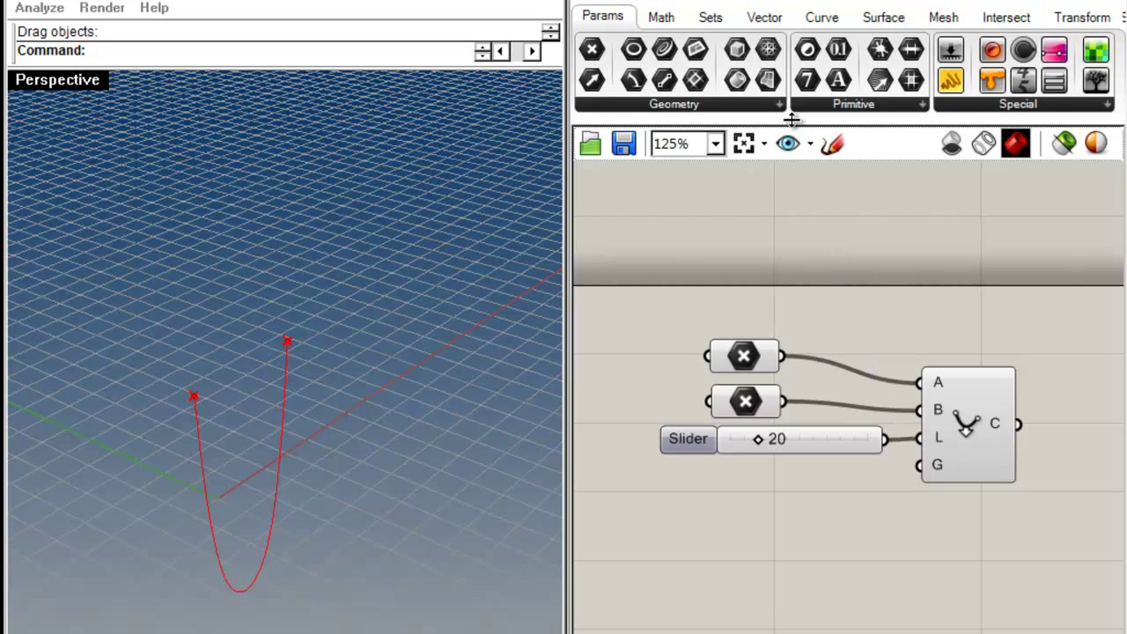
# Add a Unit Z vector component and connect it to the Catenary's G input so the curve arches upward
pyautogui.click(765, 19)
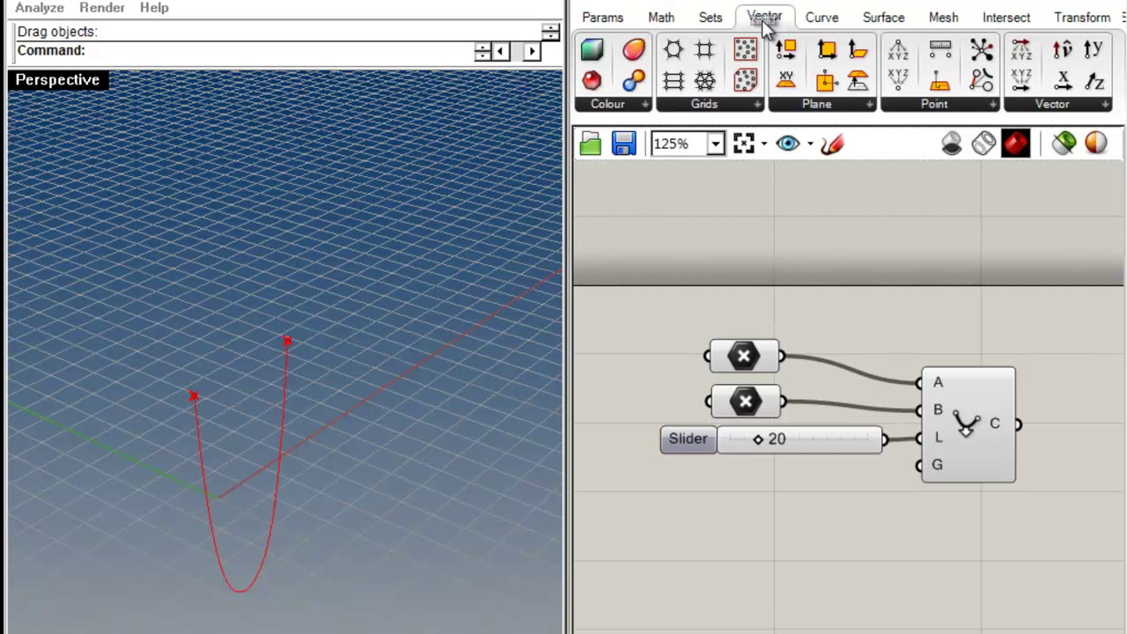
pyautogui.click(1065, 107)
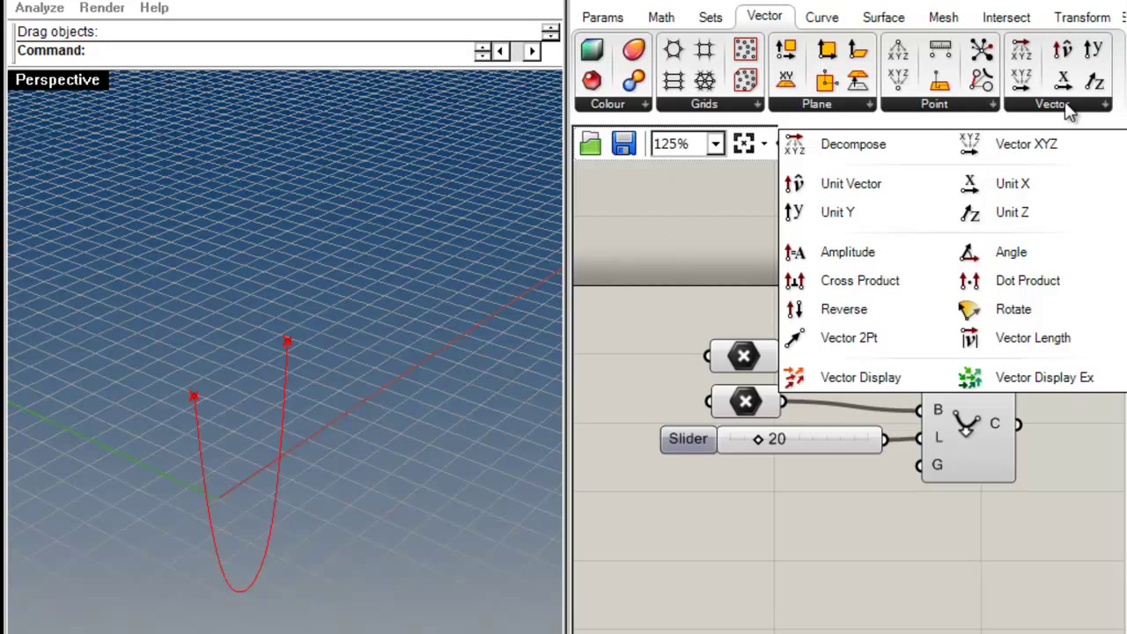
pyautogui.moveTo(333, 575); pyautogui.dragTo(388, 491, button='right')
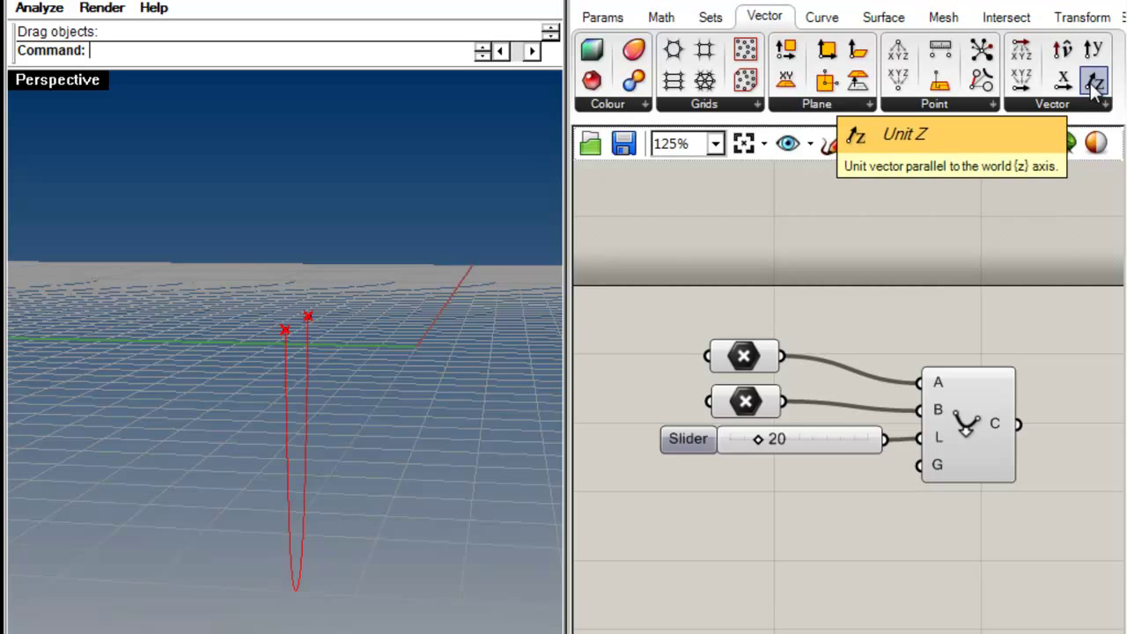
pyautogui.moveTo(1095, 82); pyautogui.dragTo(780, 539)
pyautogui.moveTo(893, 474); pyautogui.dragTo(920, 464)
pyautogui.moveTo(225, 291); pyautogui.dragTo(308, 445, button='right')
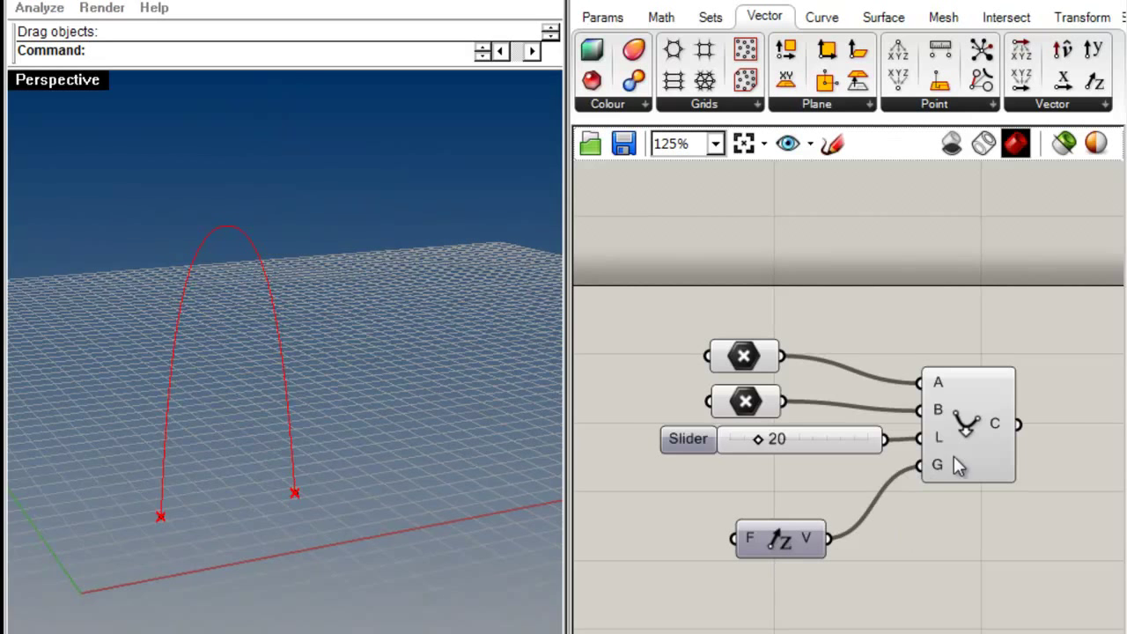
# Shift the Catenary component slightly down and spread the arch's end points farther apart in Rhino
pyautogui.moveTo(953, 456); pyautogui.dragTo(961, 480)
pyautogui.moveTo(344, 491)
pyautogui.mouseDown()
pyautogui.moveTo(204, 518)
pyautogui.moveTo(338, 493)
pyautogui.mouseUp()
pyautogui.moveTo(160, 518); pyautogui.dragTo(94, 536)
pyautogui.click(173, 536)
pyautogui.moveTo(174, 539); pyautogui.dragTo(326, 521, button='right')
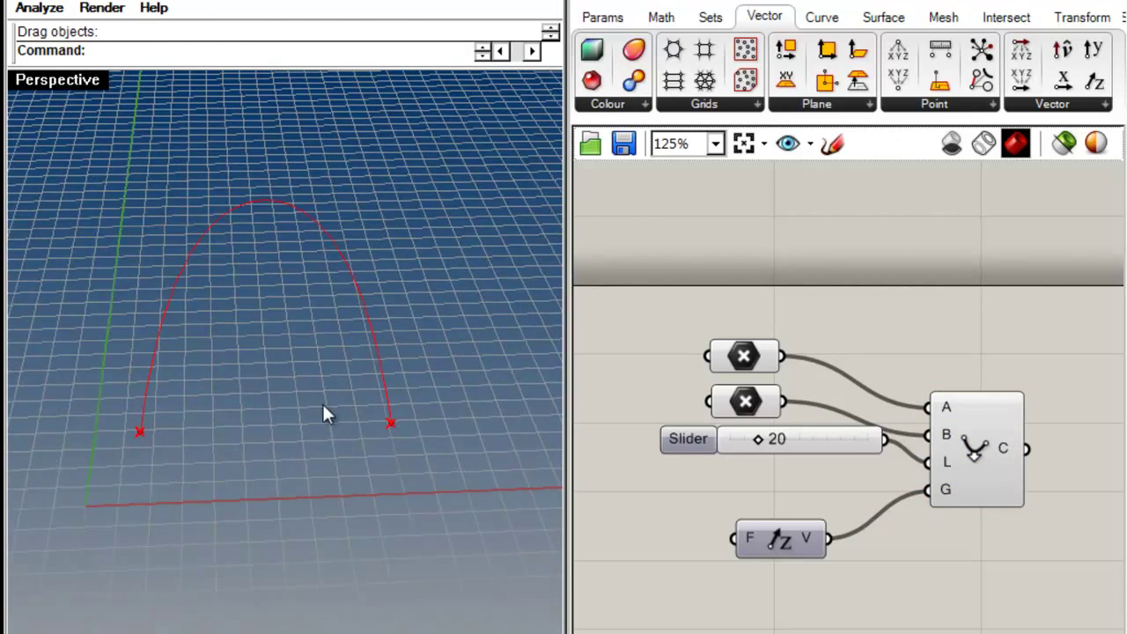
pyautogui.moveTo(329, 457); pyautogui.dragTo(423, 401, button='right')
# Move the Unit Z component up so it sits just below the number slider
pyautogui.click(792, 543)
pyautogui.moveTo(792, 543); pyautogui.dragTo(797, 496)
pyautogui.click(815, 517)
pyautogui.click(847, 547)
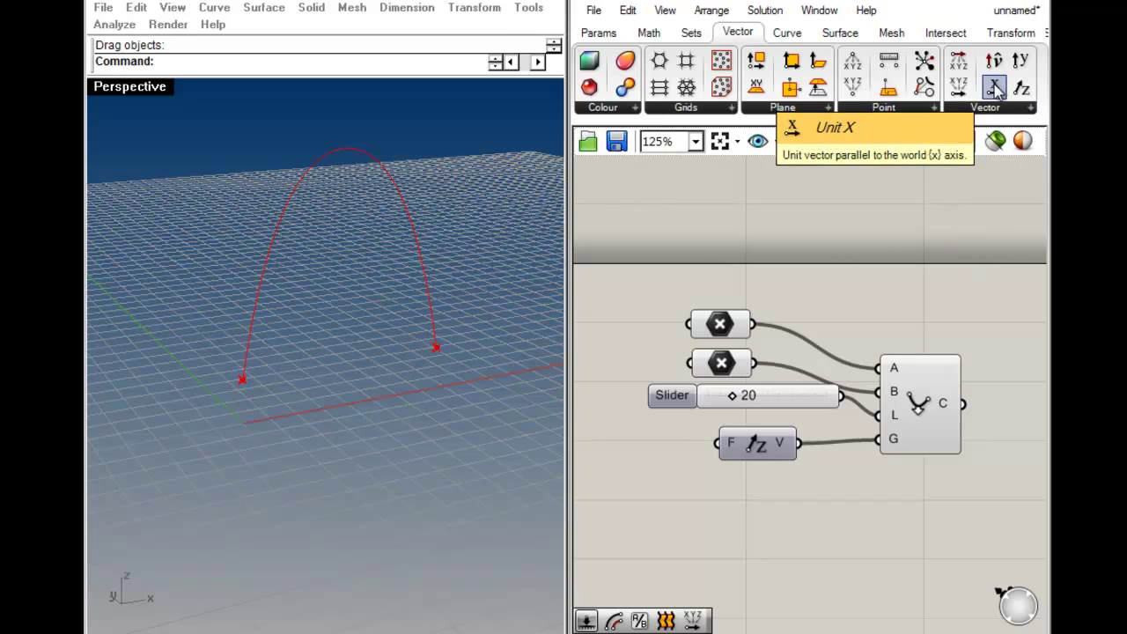
# Try a Unit X vector as the Catenary's G input and move both end points to test the curve
pyautogui.moveTo(996, 92); pyautogui.dragTo(878, 439)
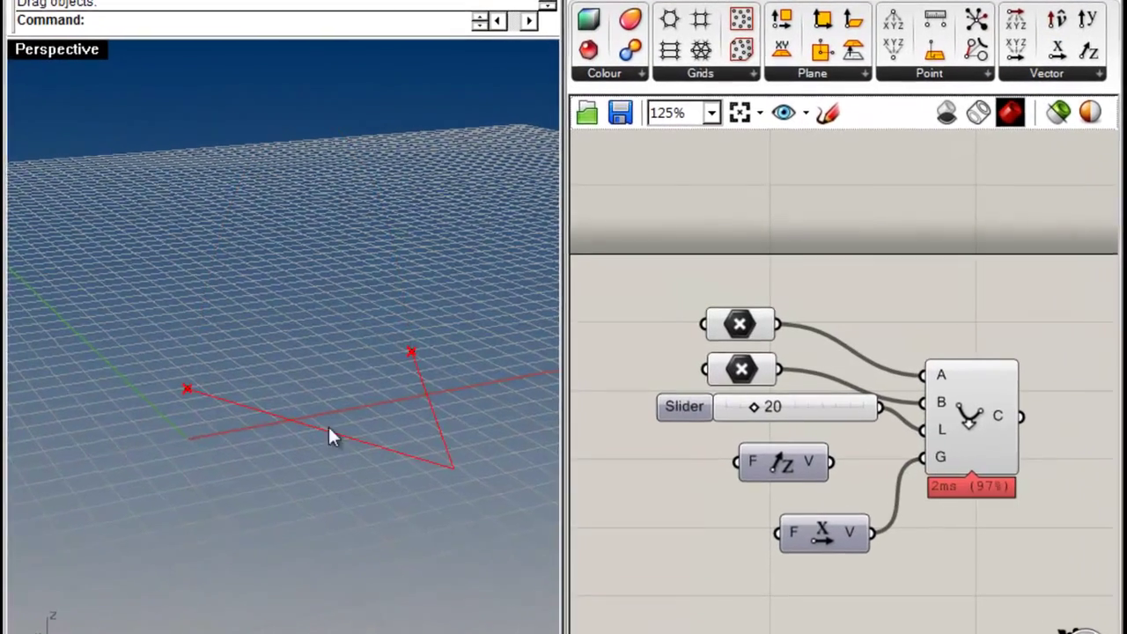
pyautogui.moveTo(329, 429); pyautogui.dragTo(283, 408, button='right')
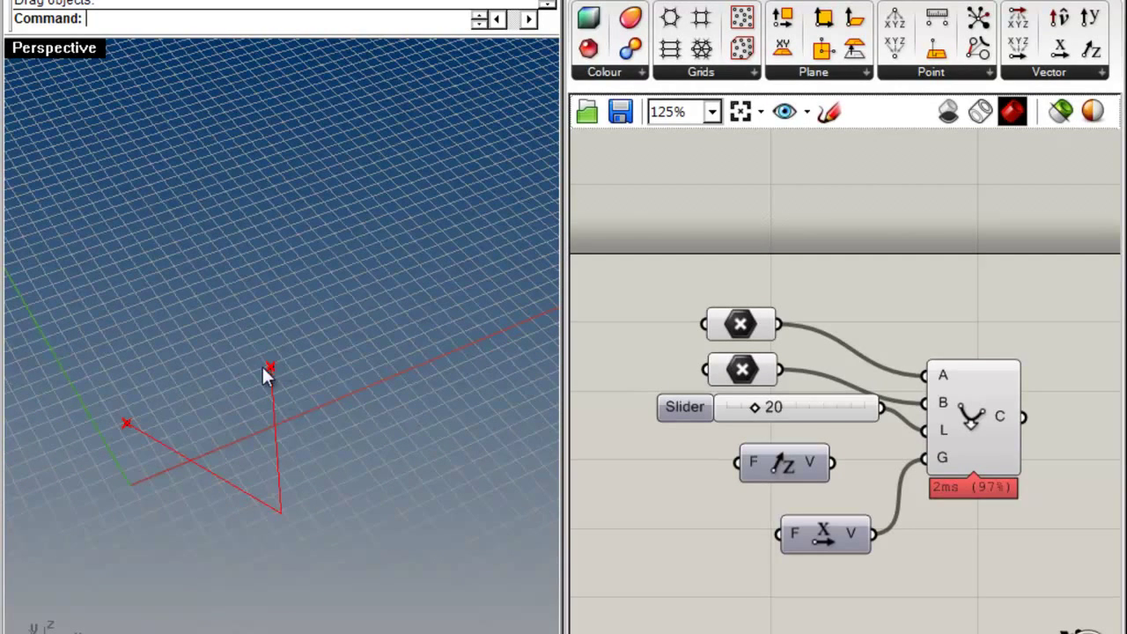
pyautogui.moveTo(270, 367); pyautogui.dragTo(209, 429)
pyautogui.moveTo(126, 424); pyautogui.dragTo(117, 393)
pyautogui.moveTo(156, 481); pyautogui.dragTo(200, 453, button='right')
# Try a Unit Y vector as the Catenary's G input and move one end point to test the curve
pyautogui.moveTo(1090, 20); pyautogui.dragTo(794, 535)
pyautogui.moveTo(867, 574); pyautogui.dragTo(924, 458)
pyautogui.moveTo(221, 414); pyautogui.dragTo(121, 466, button='right')
pyautogui.moveTo(178, 417); pyautogui.dragTo(251, 366)
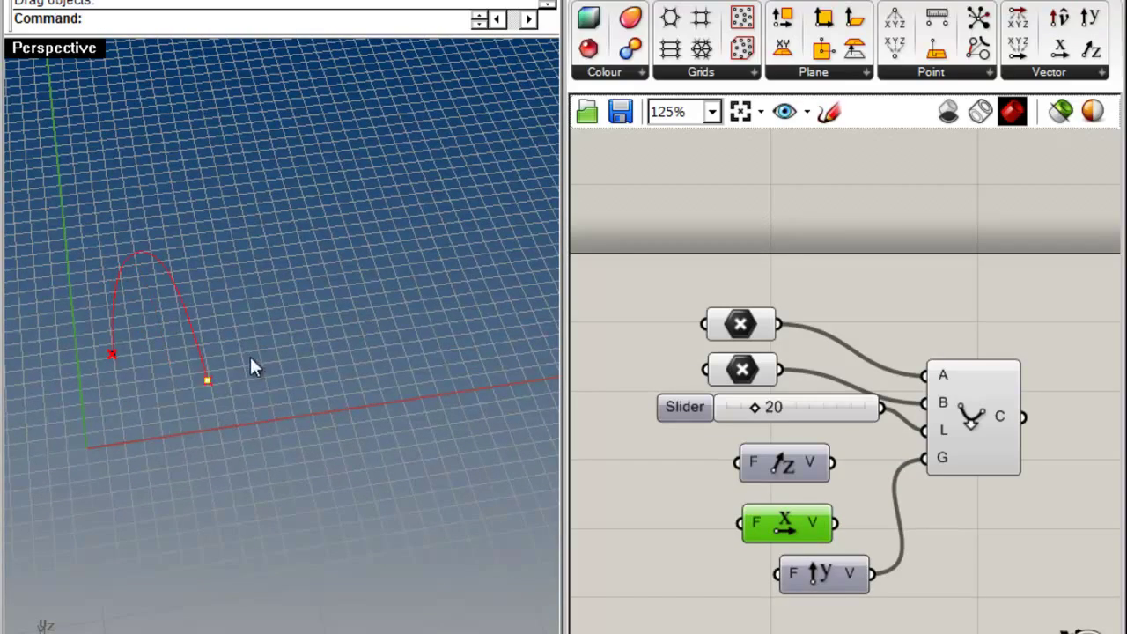
pyautogui.moveTo(493, 440); pyautogui.dragTo(369, 484, button='right')
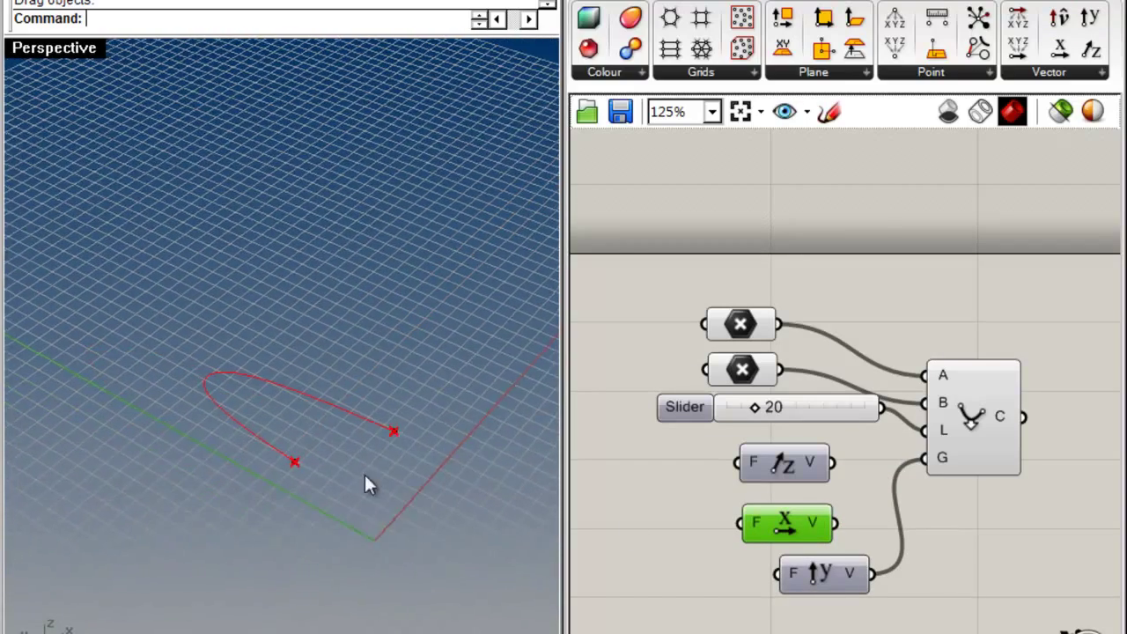
# Reconnect the Unit Z vector to the Catenary's G input and delete the Unit X and Unit Y components
pyautogui.moveTo(832, 463); pyautogui.dragTo(924, 458)
pyautogui.moveTo(923, 623); pyautogui.dragTo(709, 528)
pyautogui.press('Delete')
pyautogui.moveTo(234, 254); pyautogui.dragTo(395, 339, button='right')
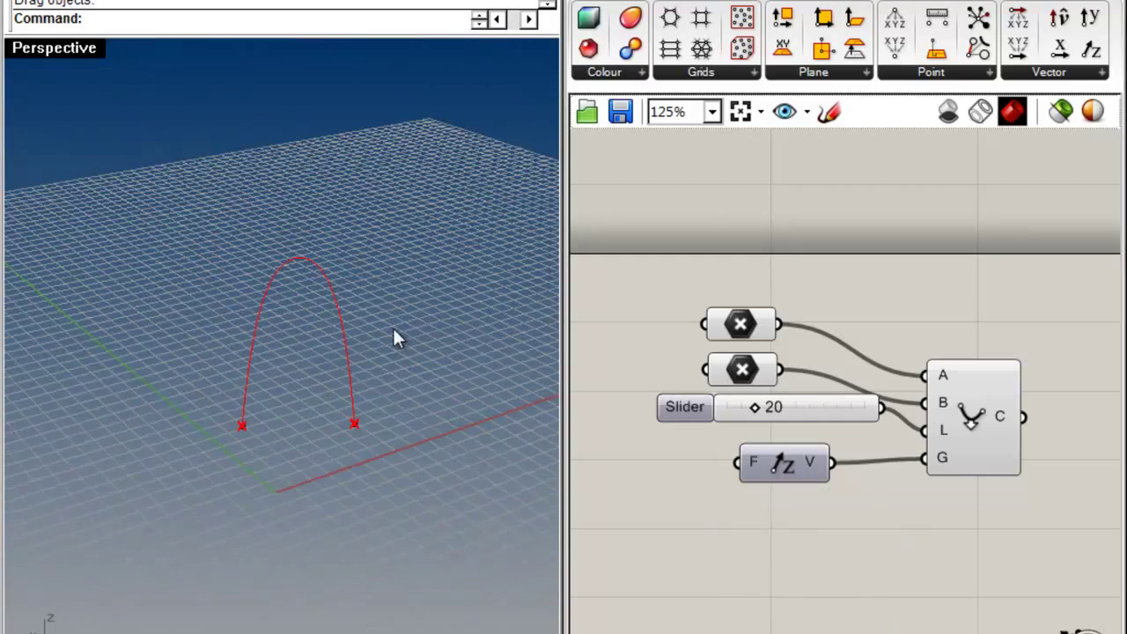
pyautogui.moveTo(975, 415); pyautogui.dragTo(969, 384)
pyautogui.click(848, 539)
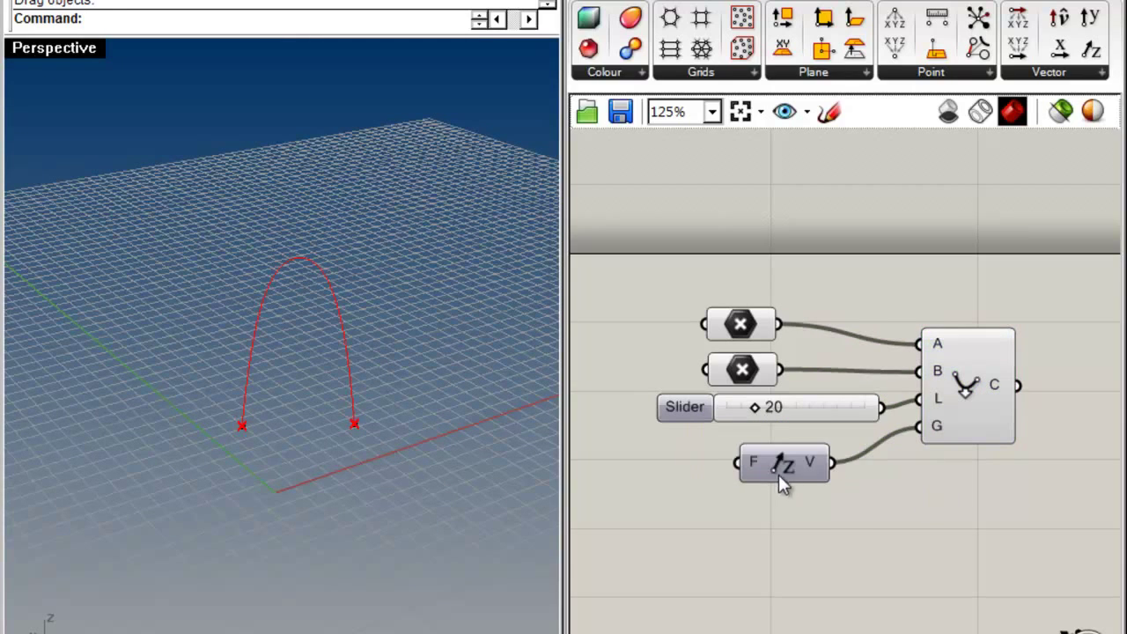
# Move one end point of the catenary arch and shift the Unit Z component slightly right
pyautogui.moveTo(782, 479); pyautogui.dragTo(784, 468)
pyautogui.click(831, 524)
pyautogui.moveTo(236, 430); pyautogui.dragTo(308, 432, button='right')
pyautogui.moveTo(405, 428); pyautogui.dragTo(445, 380)
pyautogui.moveTo(800, 459)
pyautogui.mouseDown()
pyautogui.moveTo(795, 480)
pyautogui.moveTo(817, 470)
pyautogui.mouseUp()
pyautogui.click(852, 517)
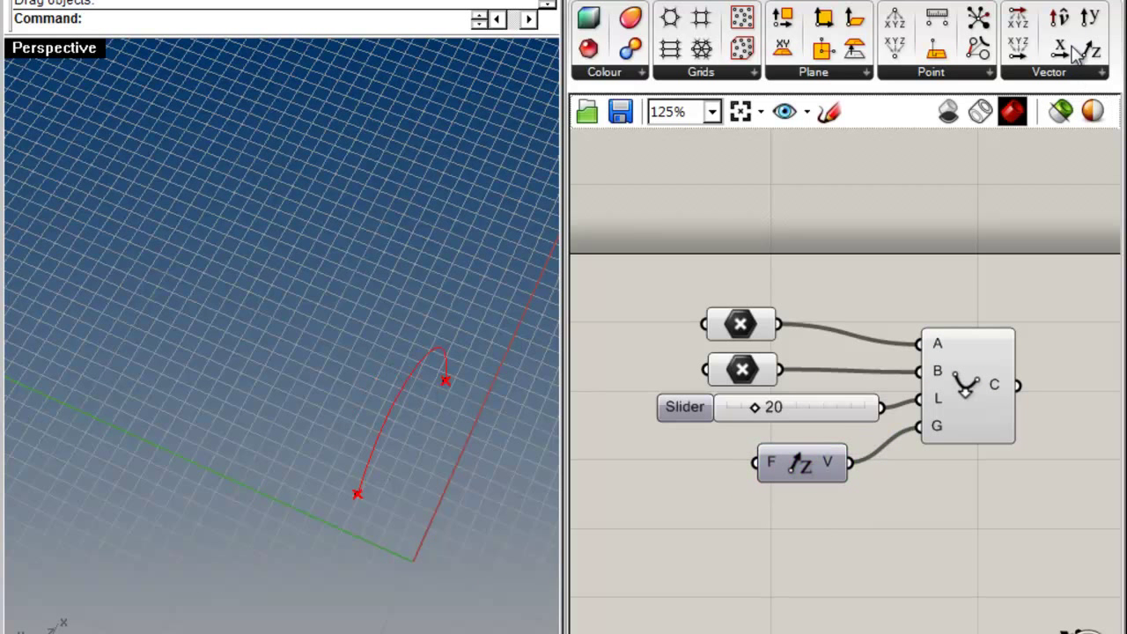
# Reposition both end points of the catenary arch on the ground plane to test the curve
pyautogui.moveTo(426, 483); pyautogui.dragTo(201, 293, button='right')
pyautogui.moveTo(293, 420); pyautogui.dragTo(169, 476, button='right')
pyautogui.moveTo(184, 469); pyautogui.dragTo(177, 326)
pyautogui.moveTo(343, 435); pyautogui.dragTo(187, 416)
pyautogui.moveTo(180, 325); pyautogui.dragTo(243, 344)
pyautogui.click(284, 439)
pyautogui.moveTo(284, 440); pyautogui.dragTo(220, 330, button='right')
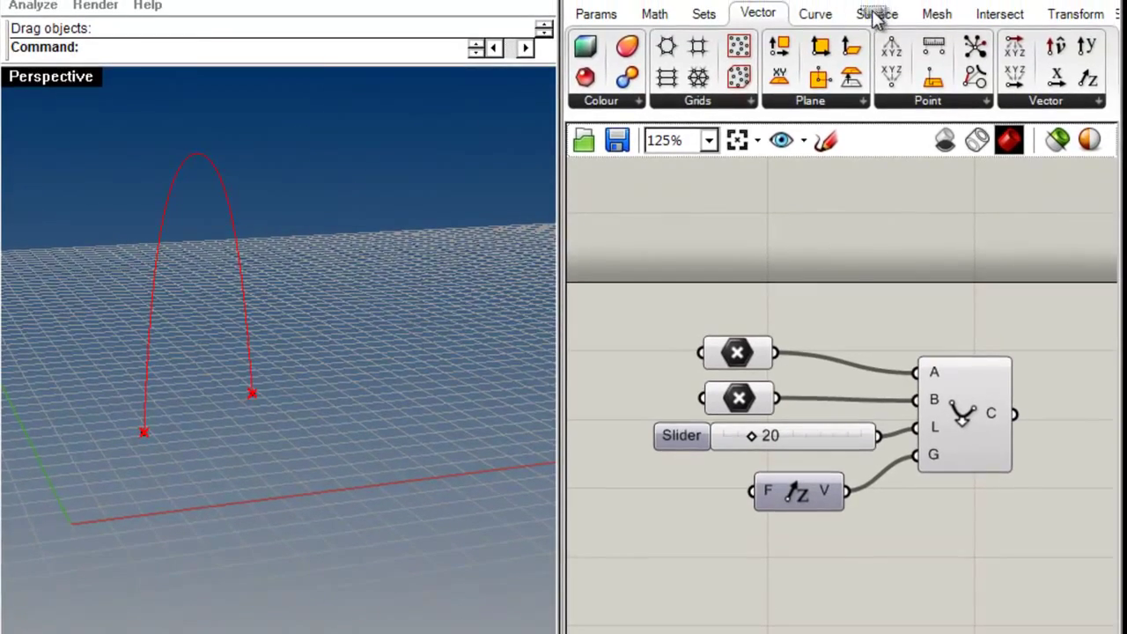
# Add an Extrude component right of the Catenary and connect the Catenary's C output to its B input
pyautogui.click(873, 0)
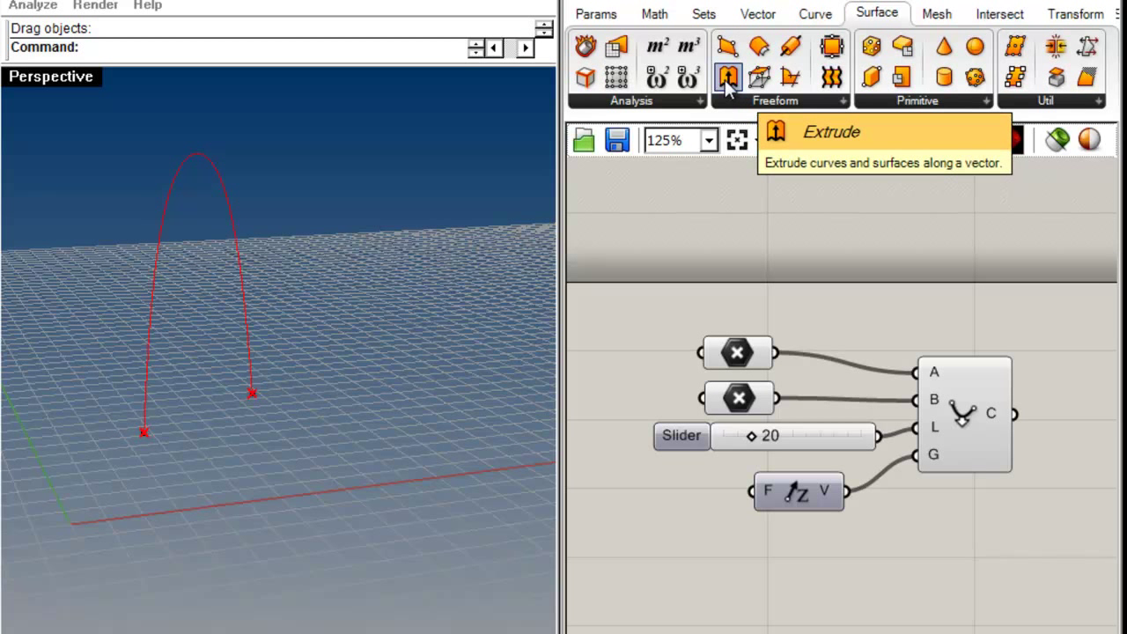
pyautogui.click(726, 81)
pyautogui.click(1058, 487)
pyautogui.moveTo(1064, 362); pyautogui.dragTo(890, 372, button='right')
pyautogui.moveTo(898, 501); pyautogui.dragTo(1016, 461)
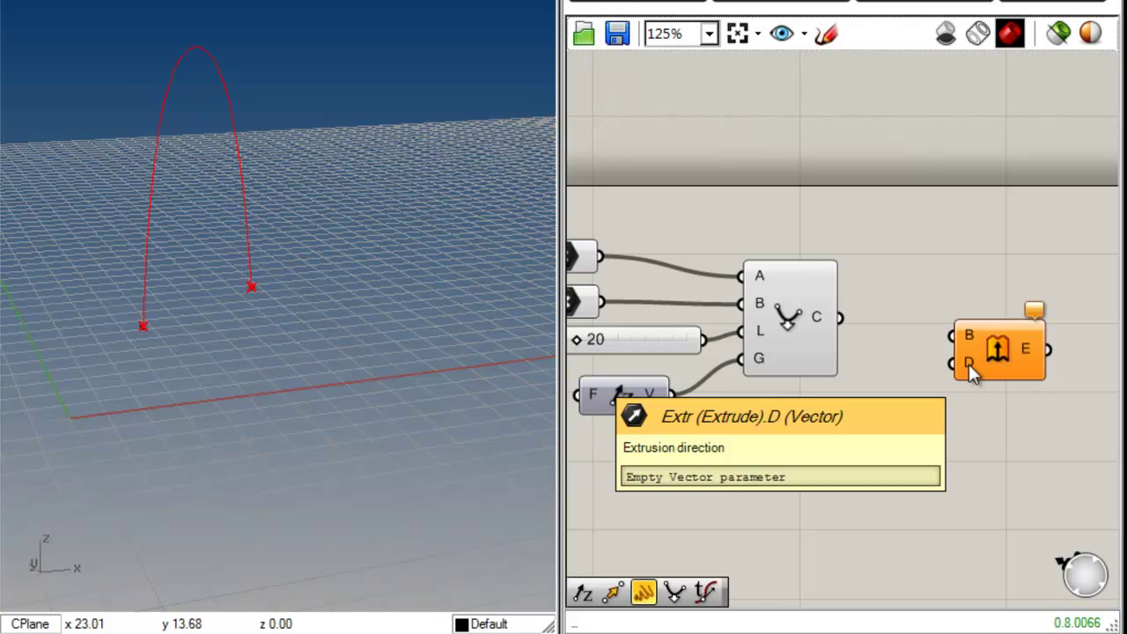
pyautogui.moveTo(957, 335); pyautogui.dragTo(841, 319)
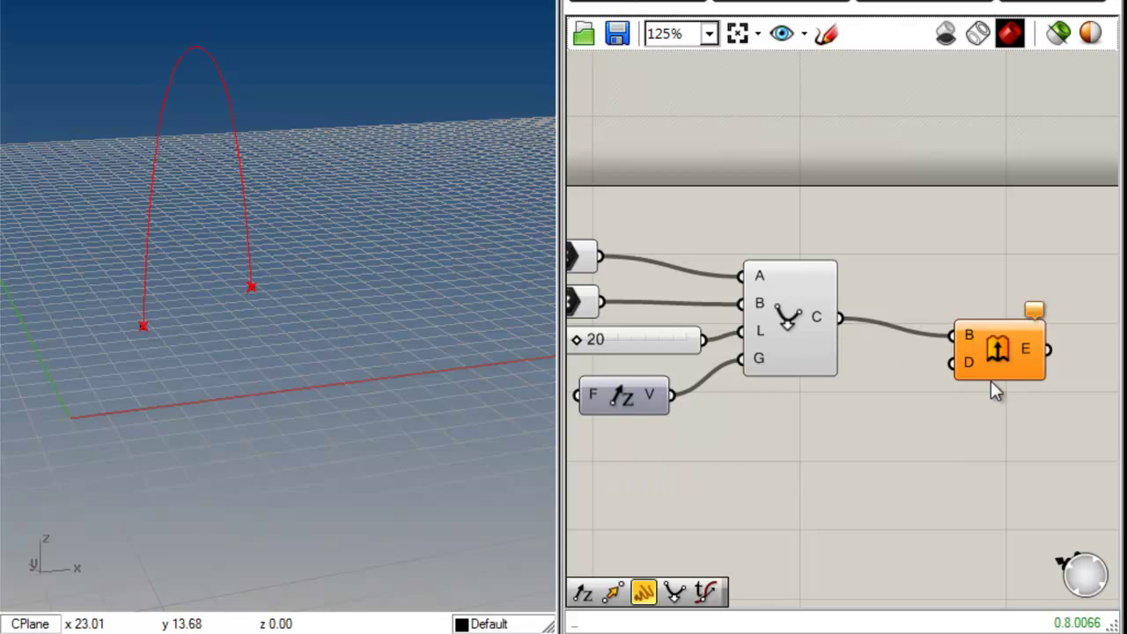
# Move the Extrude component down so it sits lower than the Catenary component
pyautogui.click(766, 330)
pyautogui.click(700, 368)
pyautogui.moveTo(338, 270); pyautogui.dragTo(311, 343, button='right')
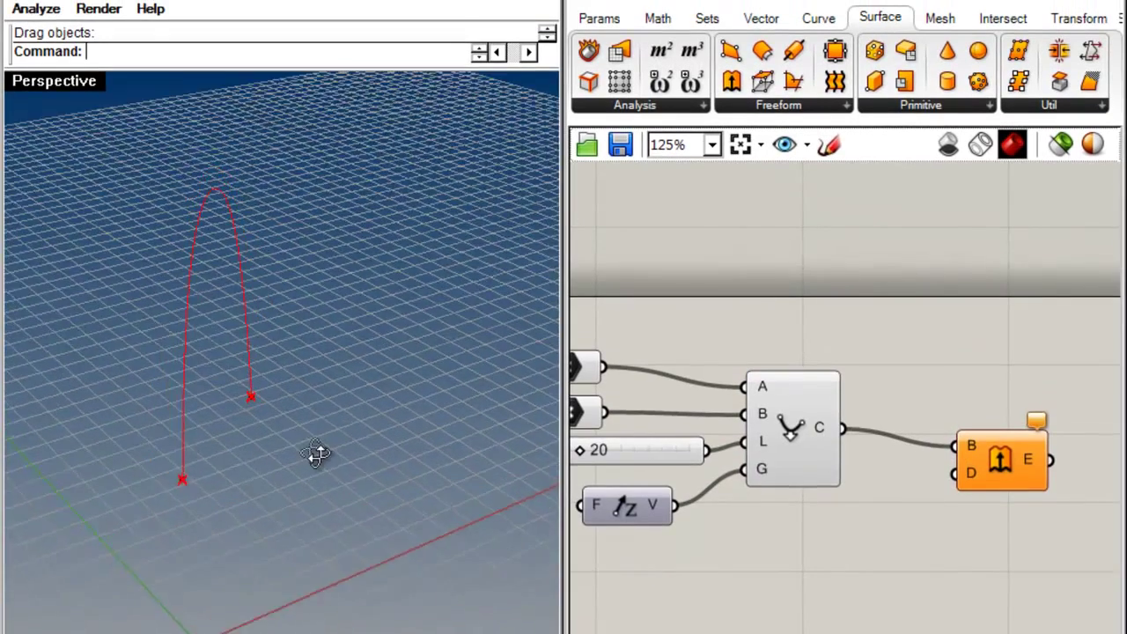
pyautogui.moveTo(315, 454); pyautogui.dragTo(317, 494, button='right')
pyautogui.moveTo(857, 584); pyautogui.dragTo(846, 523, button='right')
pyautogui.moveTo(999, 398); pyautogui.dragTo(1011, 460)
pyautogui.click(981, 414)
pyautogui.moveTo(291, 581); pyautogui.dragTo(326, 531, button='right')
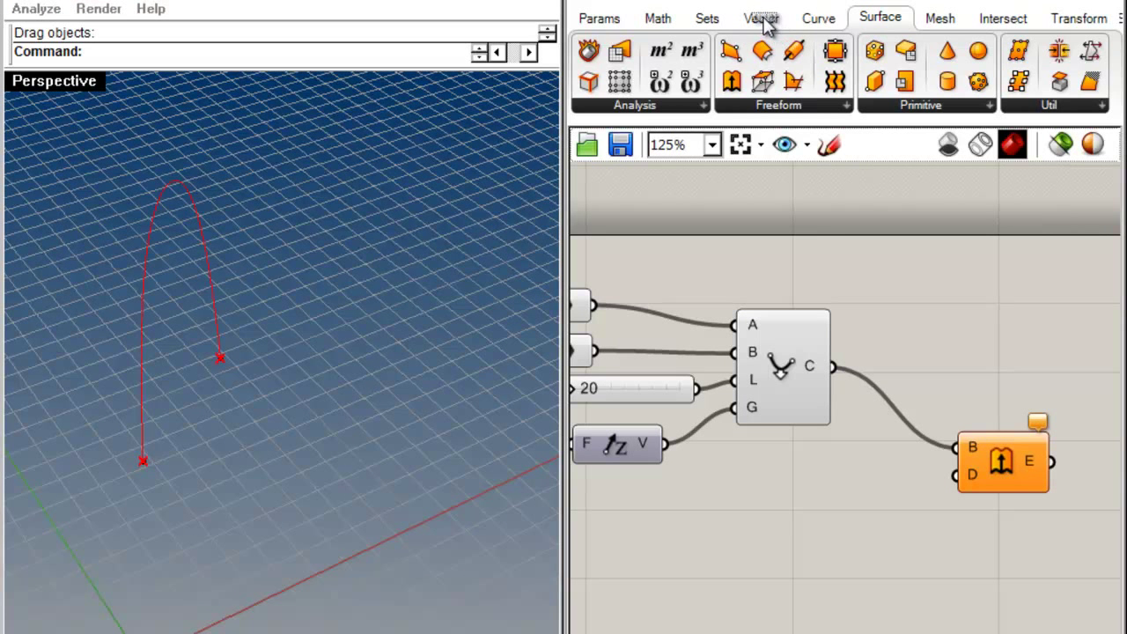
# Add a Vector 2Pt component to the canvas below the Catenary
pyautogui.click(763, 20)
pyautogui.click(1068, 108)
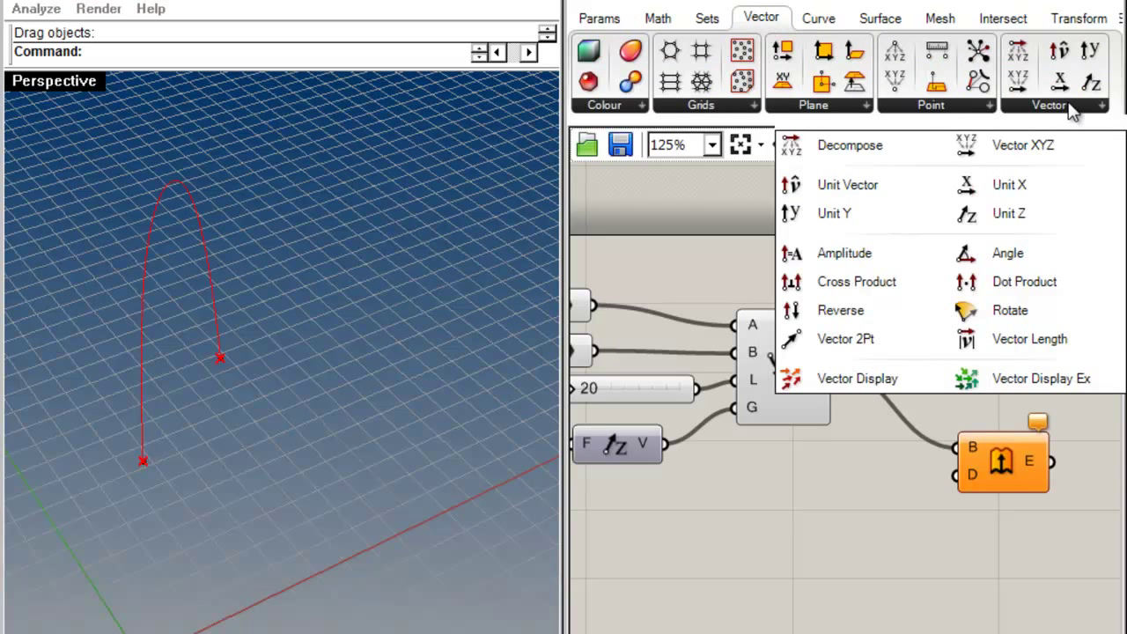
pyautogui.moveTo(847, 339); pyautogui.dragTo(826, 553)
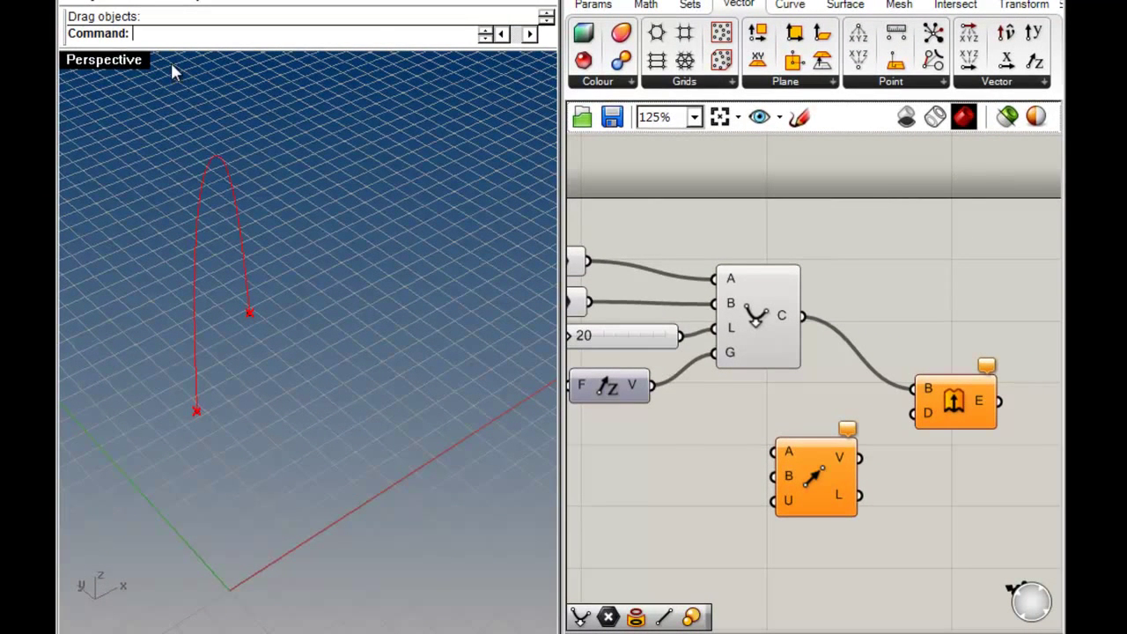
# Place two point objects on the Rhino ground plane beside the arch
pyautogui.rightClick(298, 431)
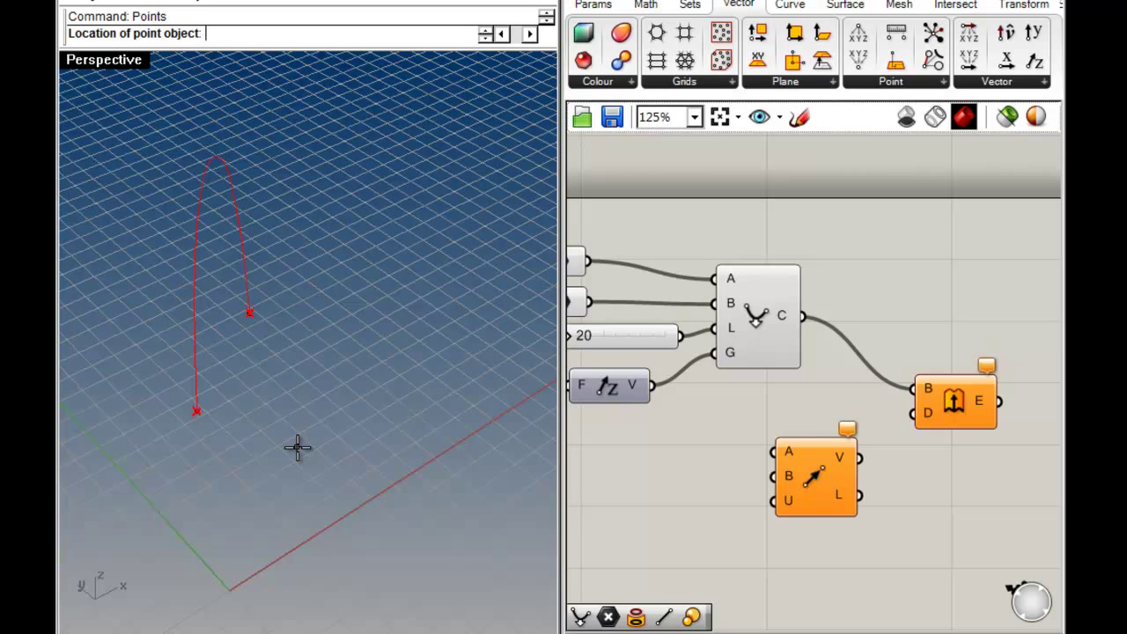
pyautogui.press('Escape')
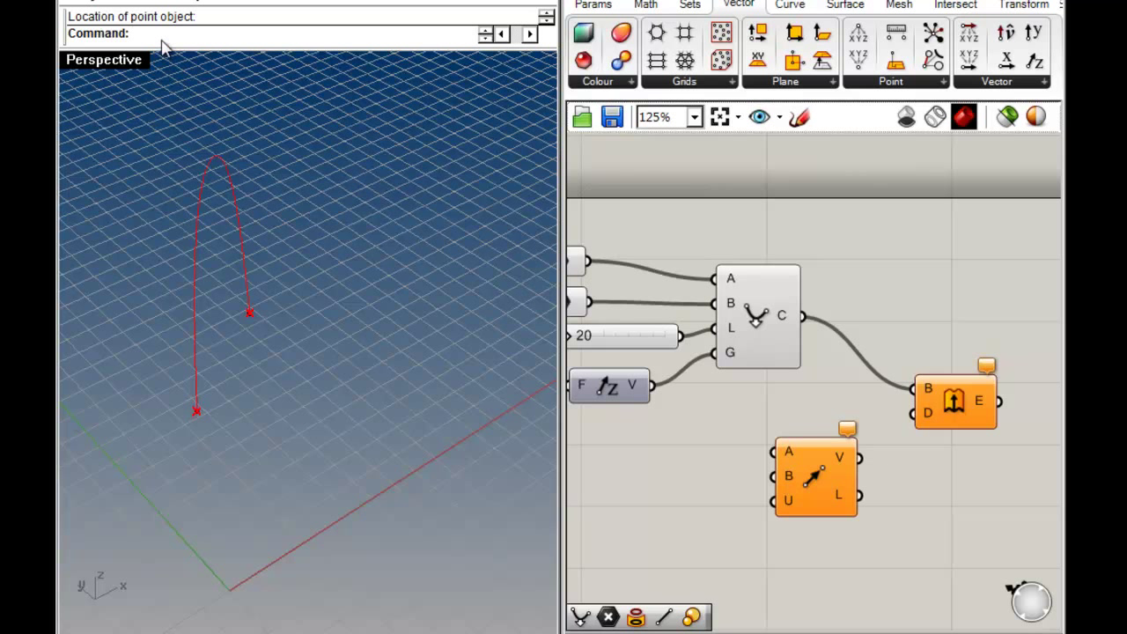
pyautogui.press('Return')
pyautogui.click(299, 430)
pyautogui.click(355, 370)
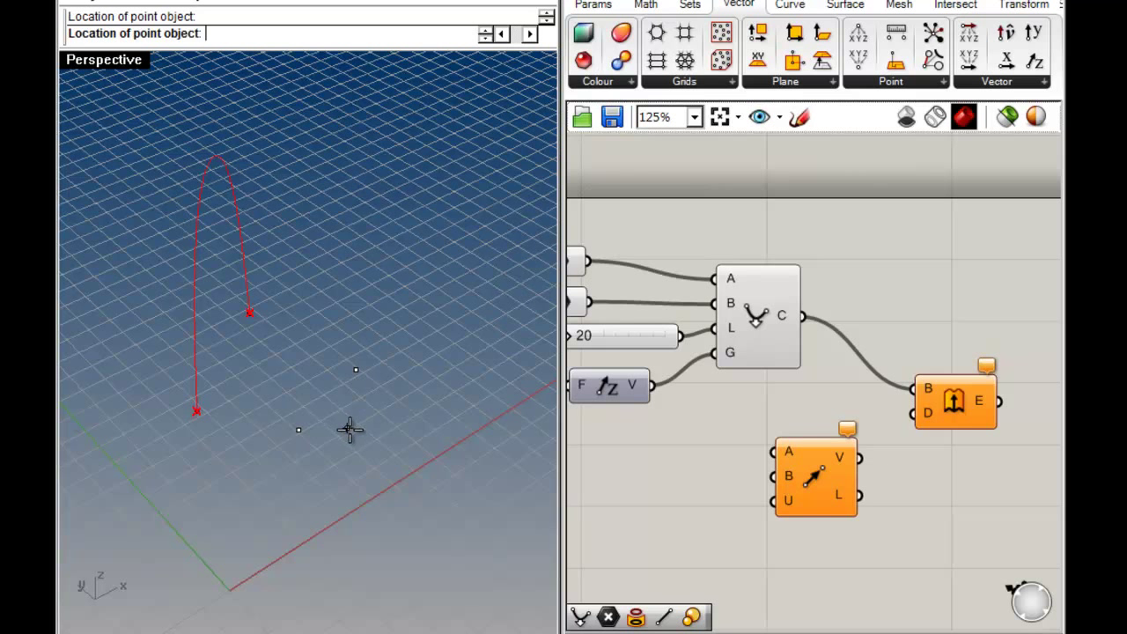
pyautogui.press('Return')
# Add two more Point parameters to the left of the Vector 2Pt component
pyautogui.moveTo(632, 403); pyautogui.dragTo(684, 398, button='right')
pyautogui.moveTo(680, 303); pyautogui.dragTo(670, 456)
pyautogui.click(709, 473)
pyautogui.click(671, 466)
# Reference the two new Rhino points, one in each of the new Point parameters
pyautogui.click(263, 393)
pyautogui.click(299, 430)
pyautogui.rightClick(664, 457)
pyautogui.click(737, 450)
pyautogui.moveTo(397, 394); pyautogui.dragTo(339, 322)
pyautogui.rightClick(664, 500)
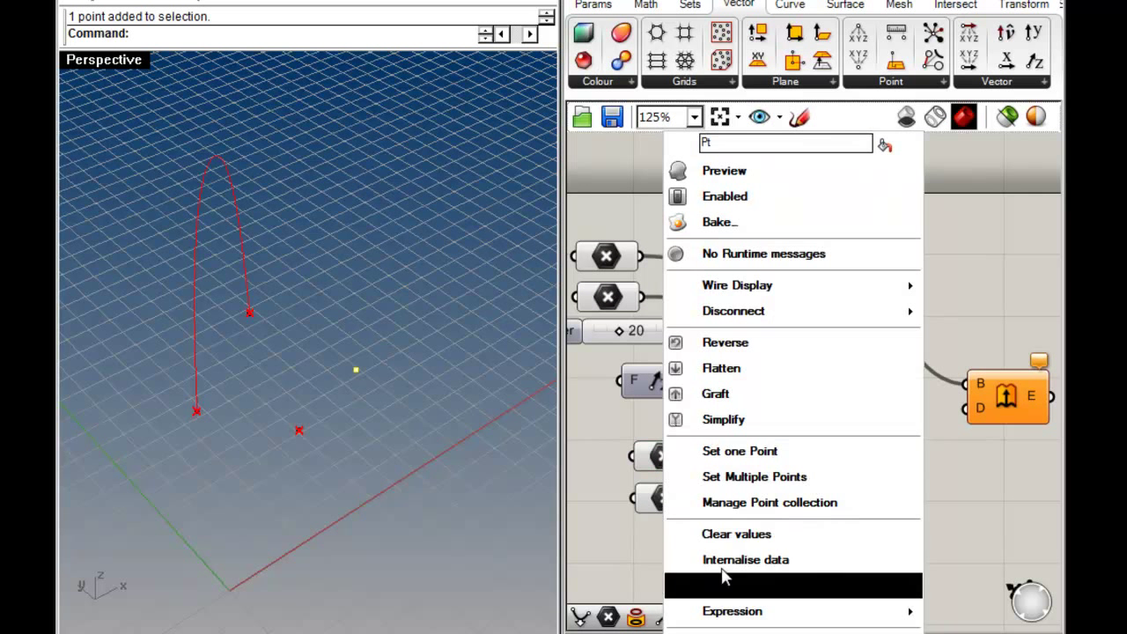
pyautogui.click(739, 448)
pyautogui.click(350, 372)
# Connect the two new Point parameters to Vector 2Pt's A and B inputs and move that component left
pyautogui.moveTo(702, 456); pyautogui.dragTo(704, 499)
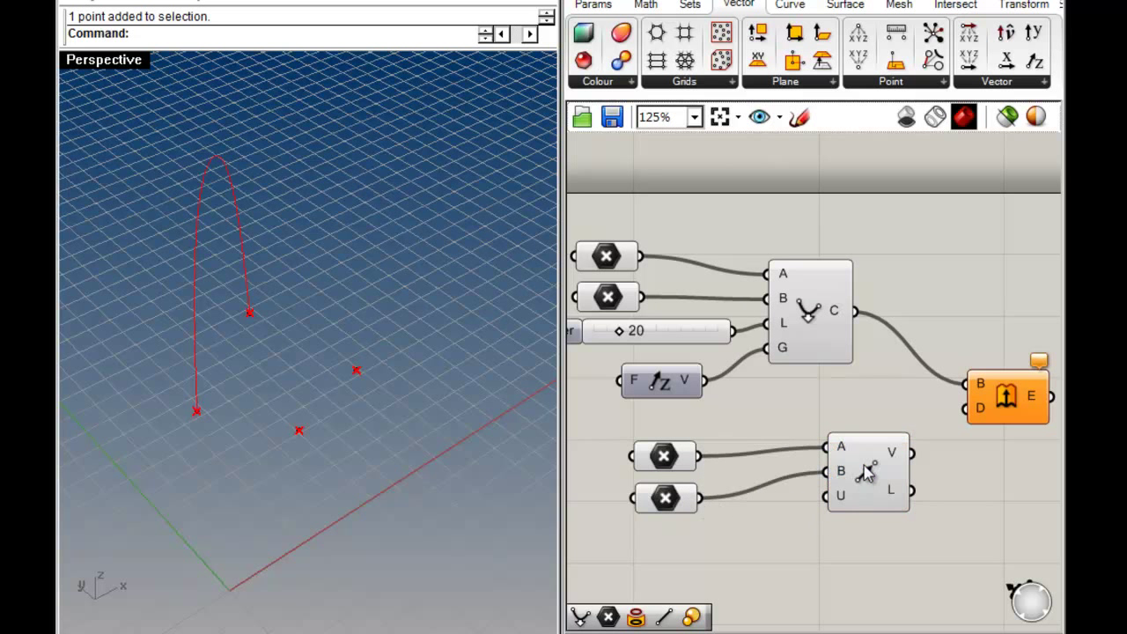
pyautogui.moveTo(868, 474); pyautogui.dragTo(797, 491)
pyautogui.click(992, 519)
pyautogui.moveTo(294, 388); pyautogui.dragTo(368, 390, button='right')
# Connect Vector 2Pt's V output to the Extrude component's D input
pyautogui.click(793, 496)
pyautogui.click(890, 496)
pyautogui.moveTo(850, 488); pyautogui.dragTo(735, 473, button='right')
pyautogui.moveTo(730, 457); pyautogui.dragTo(853, 396)
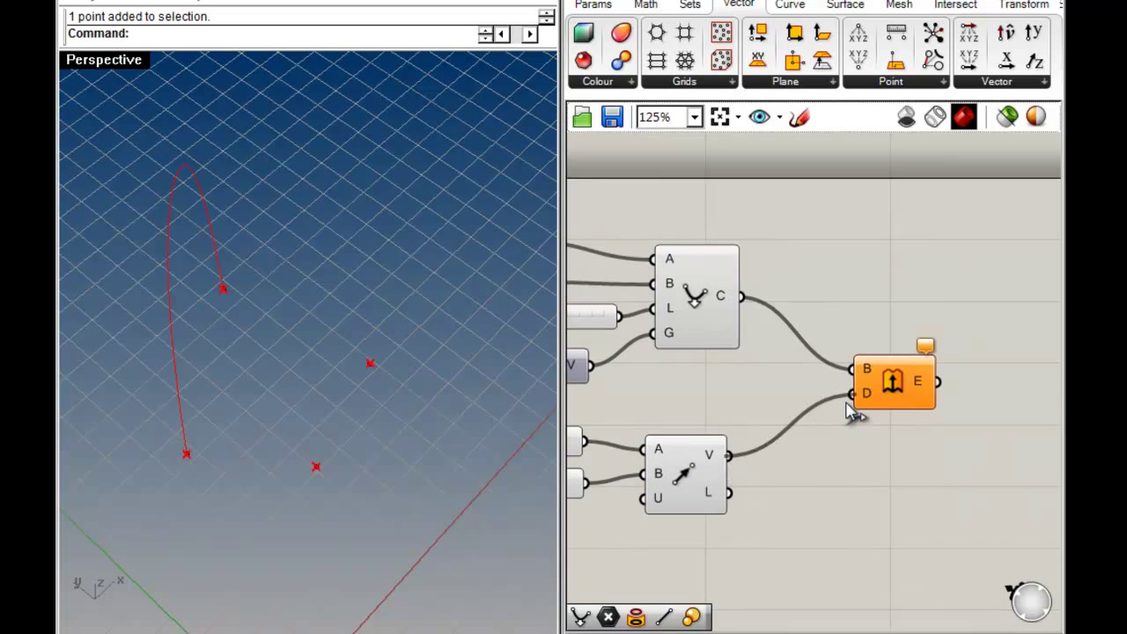
pyautogui.moveTo(376, 430); pyautogui.dragTo(360, 468, button='right')
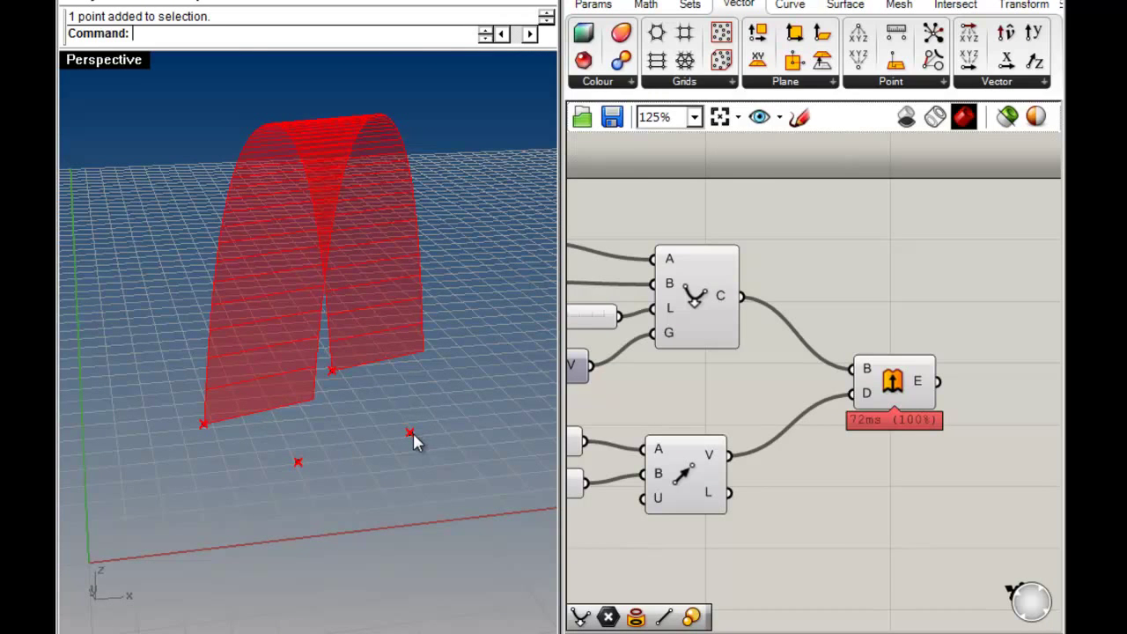
# Move the extrusion direction points and both arch end points in Rhino to test the extruded vault
pyautogui.moveTo(354, 437); pyautogui.dragTo(304, 483, button='right')
pyautogui.moveTo(281, 471); pyautogui.dragTo(438, 445)
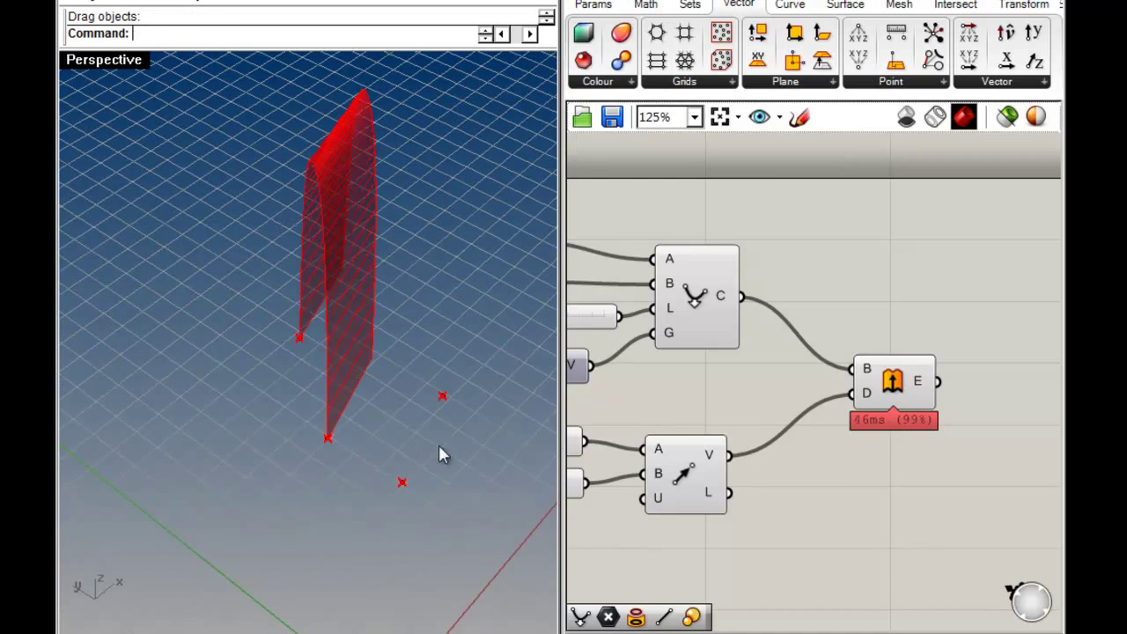
pyautogui.moveTo(300, 343); pyautogui.dragTo(264, 451)
pyautogui.moveTo(331, 439); pyautogui.dragTo(445, 341)
pyautogui.moveTo(324, 447); pyautogui.dragTo(466, 390, button='right')
# Adjust the far extrusion direction point in Rhino to vary the vault's depth
pyautogui.click(429, 422)
pyautogui.moveTo(461, 391); pyautogui.dragTo(488, 397)
pyautogui.click(486, 432)
pyautogui.moveTo(487, 432); pyautogui.dragTo(648, 515, button='right')
pyautogui.moveTo(401, 431); pyautogui.dragTo(383, 404, button='right')
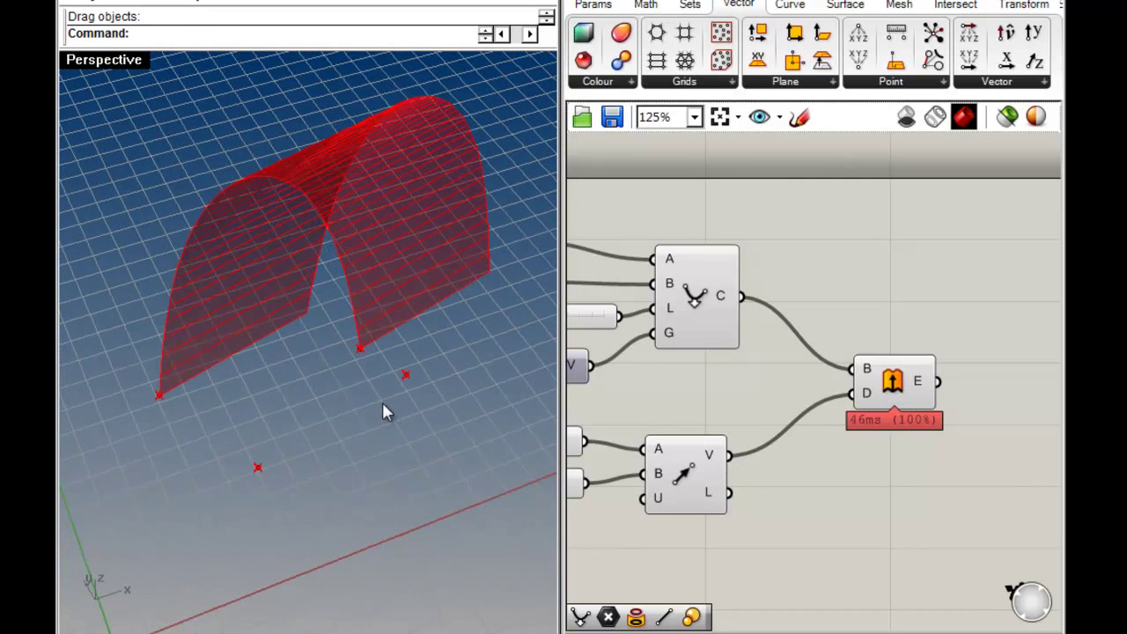
pyautogui.moveTo(406, 376)
pyautogui.mouseDown()
pyautogui.moveTo(359, 498)
pyautogui.moveTo(358, 390)
pyautogui.moveTo(340, 390)
pyautogui.moveTo(460, 388)
pyautogui.moveTo(411, 382)
pyautogui.mouseUp()
pyautogui.click(257, 466)
pyautogui.click(428, 409)
pyautogui.moveTo(415, 387); pyautogui.dragTo(383, 253, button='right')
# Move the near extrusion direction point, and adjust both arch end points in Rhino
pyautogui.click(899, 391)
pyautogui.click(800, 384)
pyautogui.click(718, 340)
pyautogui.click(825, 246)
pyautogui.moveTo(295, 393); pyautogui.dragTo(318, 475, button='right')
pyautogui.moveTo(294, 480); pyautogui.dragTo(327, 486)
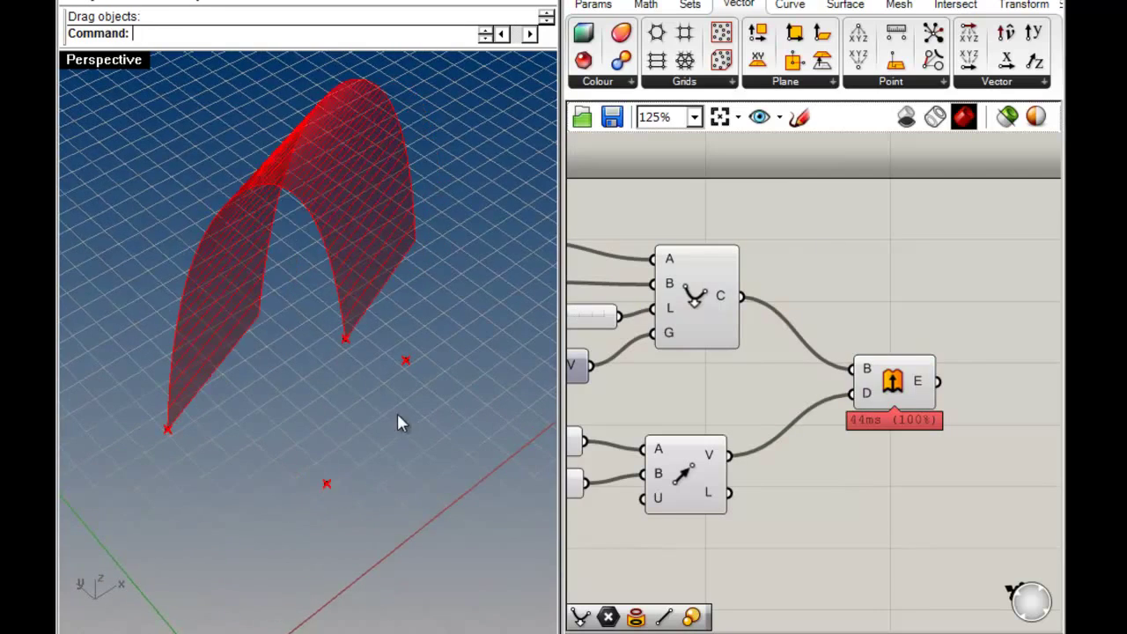
pyautogui.moveTo(345, 342); pyautogui.dragTo(323, 364)
pyautogui.moveTo(173, 433)
pyautogui.mouseDown()
pyautogui.moveTo(151, 432)
pyautogui.moveTo(124, 458)
pyautogui.moveTo(185, 429)
pyautogui.moveTo(176, 424)
pyautogui.mouseUp()
# Move the Unit Z component up so it sits just below the number slider
pyautogui.moveTo(687, 390); pyautogui.dragTo(852, 370, button='right')
pyautogui.moveTo(718, 406); pyautogui.dragTo(719, 392)
pyautogui.click(870, 344)
pyautogui.click(842, 450)
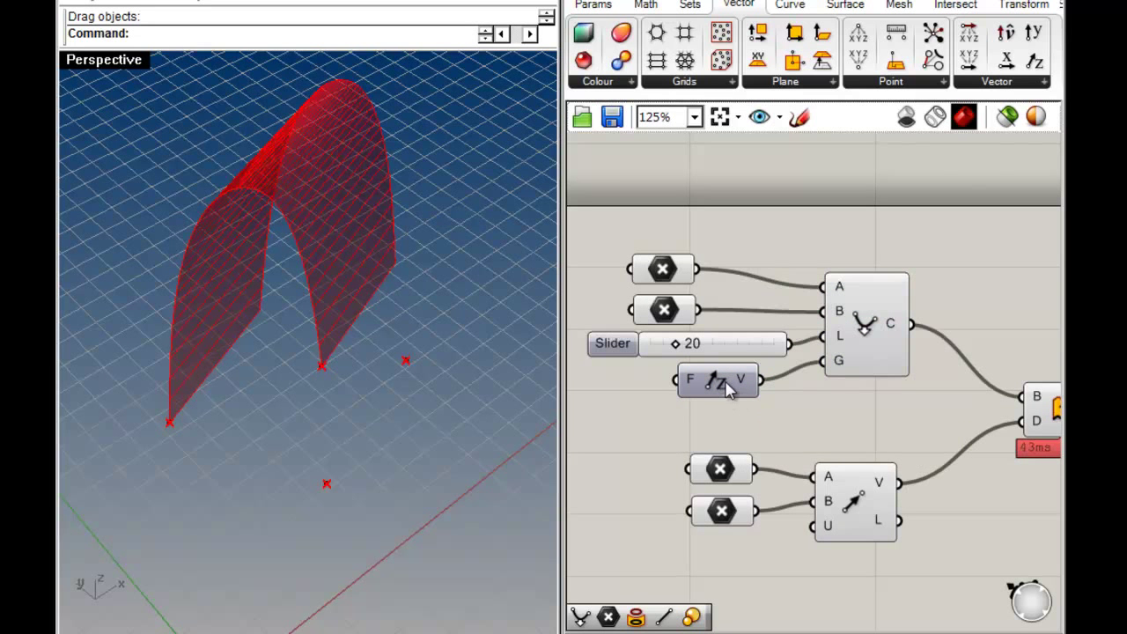
# Move the far extrusion direction point slightly to shorten the vault's extrusion
pyautogui.moveTo(851, 414); pyautogui.dragTo(721, 405, button='right')
pyautogui.moveTo(434, 389); pyautogui.dragTo(370, 394, button='right')
pyautogui.click(935, 410)
pyautogui.click(922, 329)
pyautogui.moveTo(409, 385); pyautogui.dragTo(414, 405)
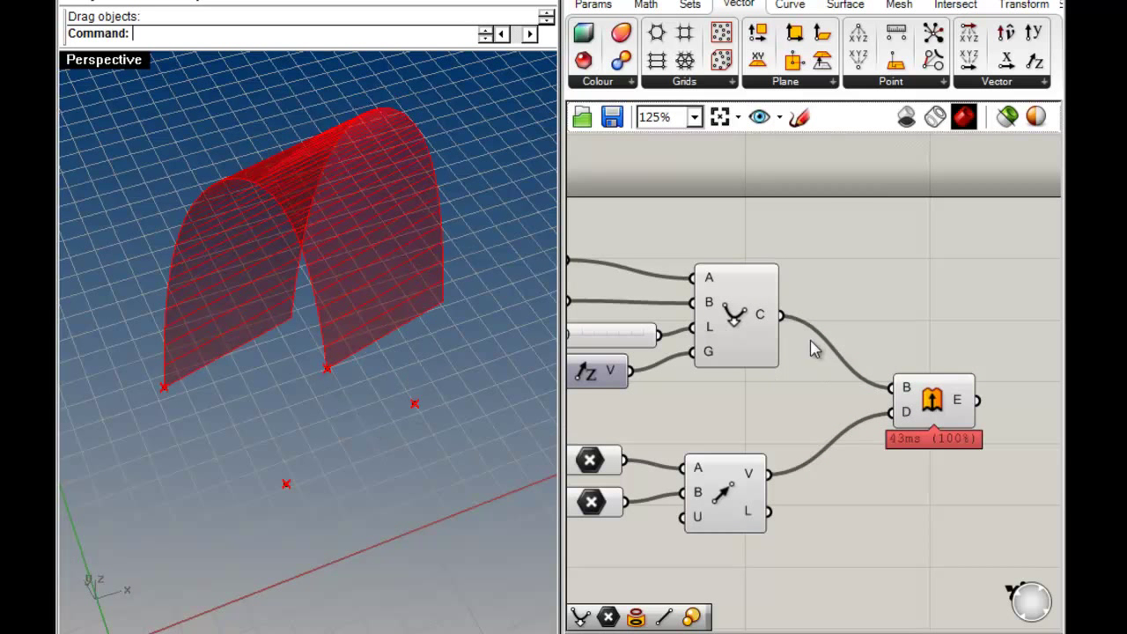
# Shift the Vector 2Pt component right and nudge the Catenary so the two line up vertically
pyautogui.moveTo(722, 507); pyautogui.dragTo(742, 512)
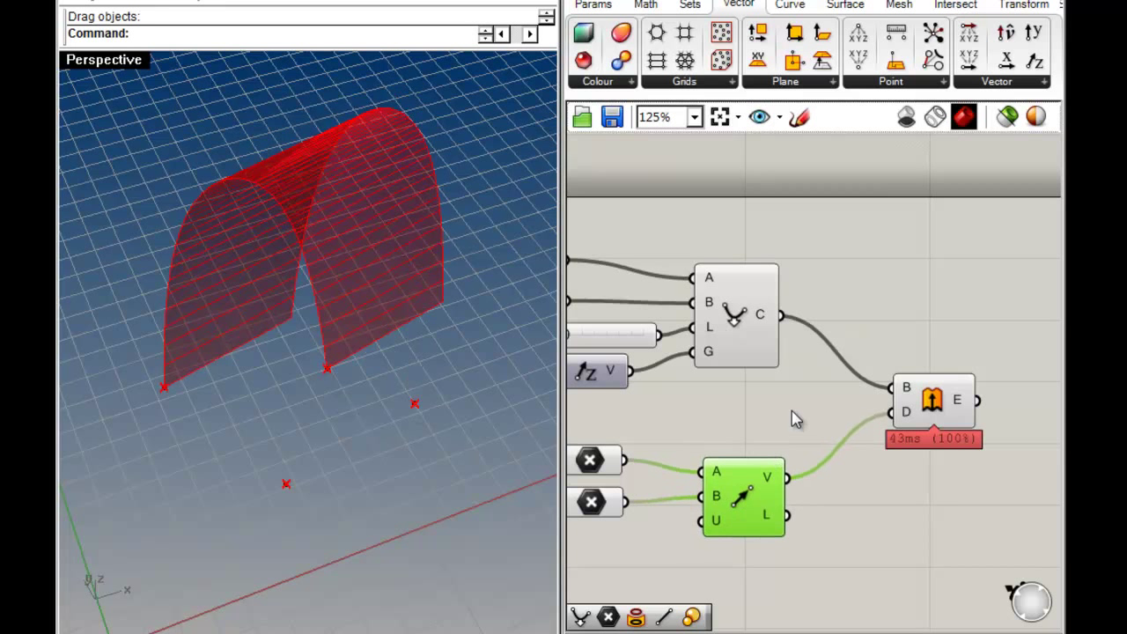
pyautogui.click(794, 420)
pyautogui.moveTo(748, 354); pyautogui.dragTo(753, 355)
pyautogui.click(727, 412)
pyautogui.moveTo(725, 413); pyautogui.dragTo(783, 388, button='right')
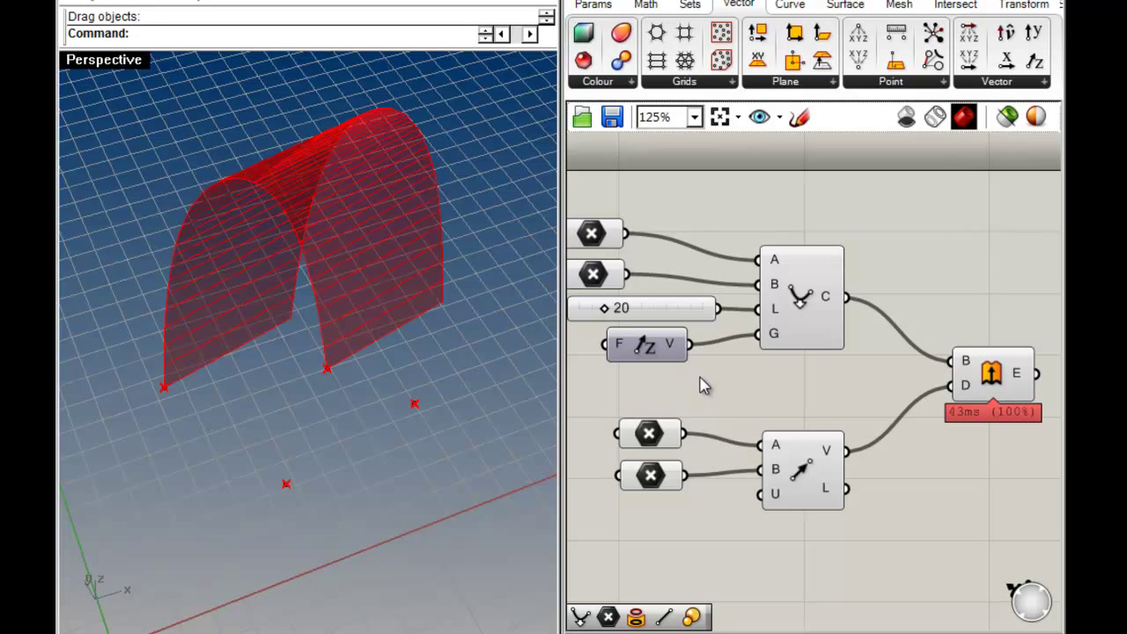
pyautogui.scroll(-3, 787, 458)
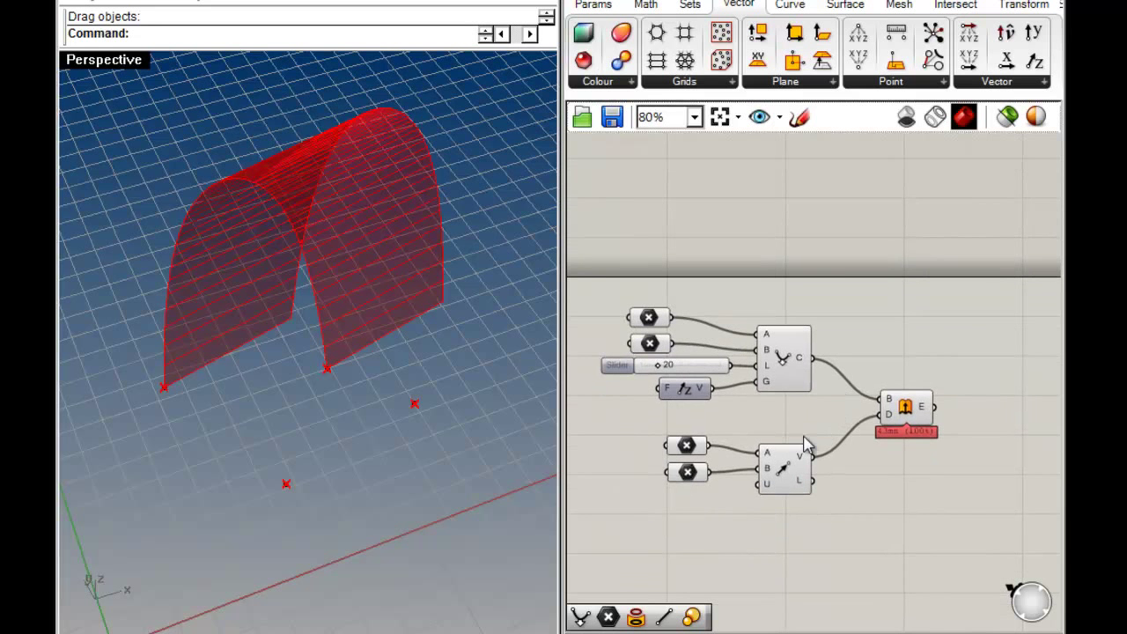
pyautogui.scroll(1, 775, 399)
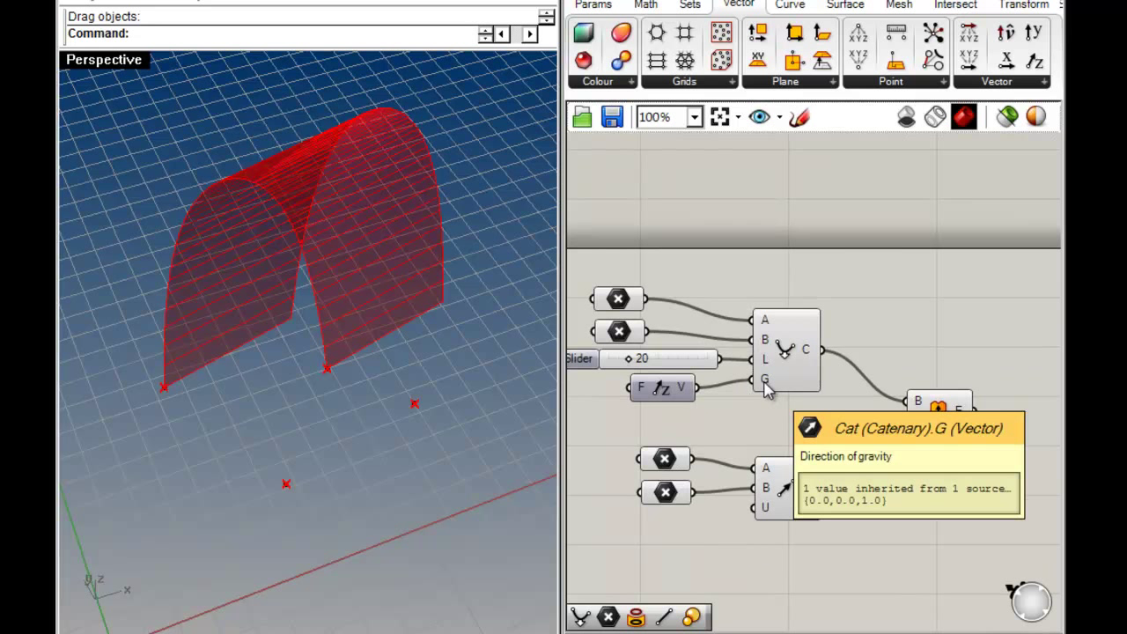
pyautogui.scroll(1, 766, 392)
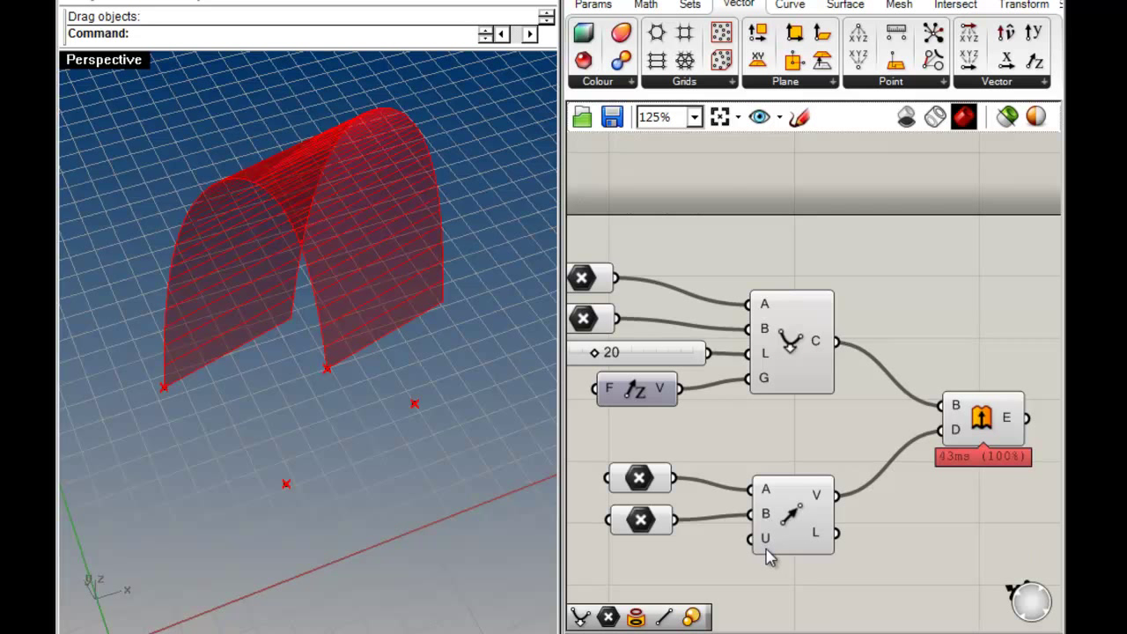